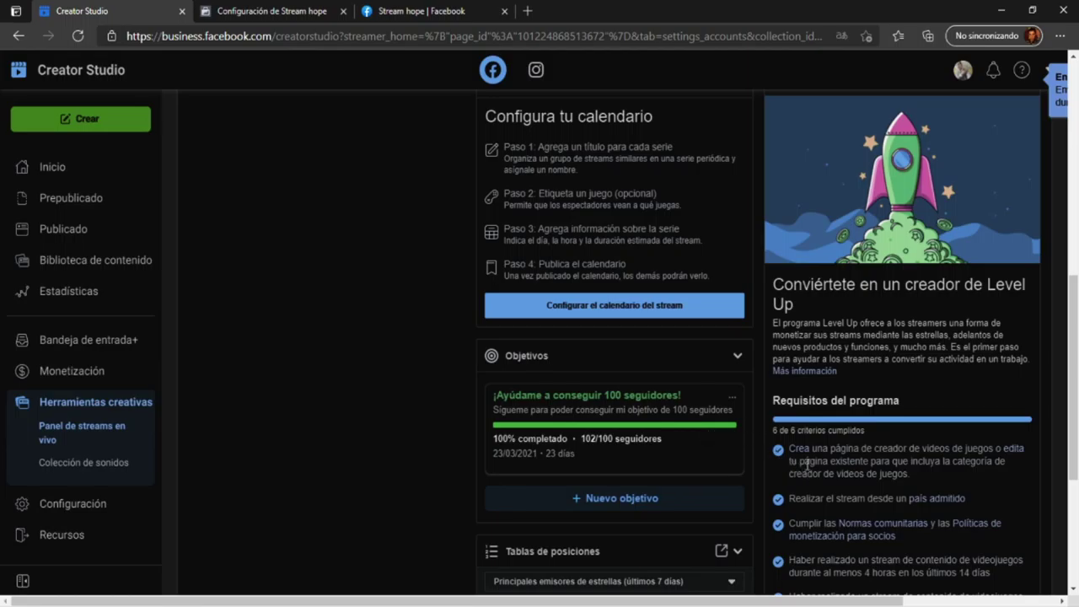
- Read the Level Up requirements: community standards, streaming time, 2 días and 100 followers
scroll(807, 463, down, 2)
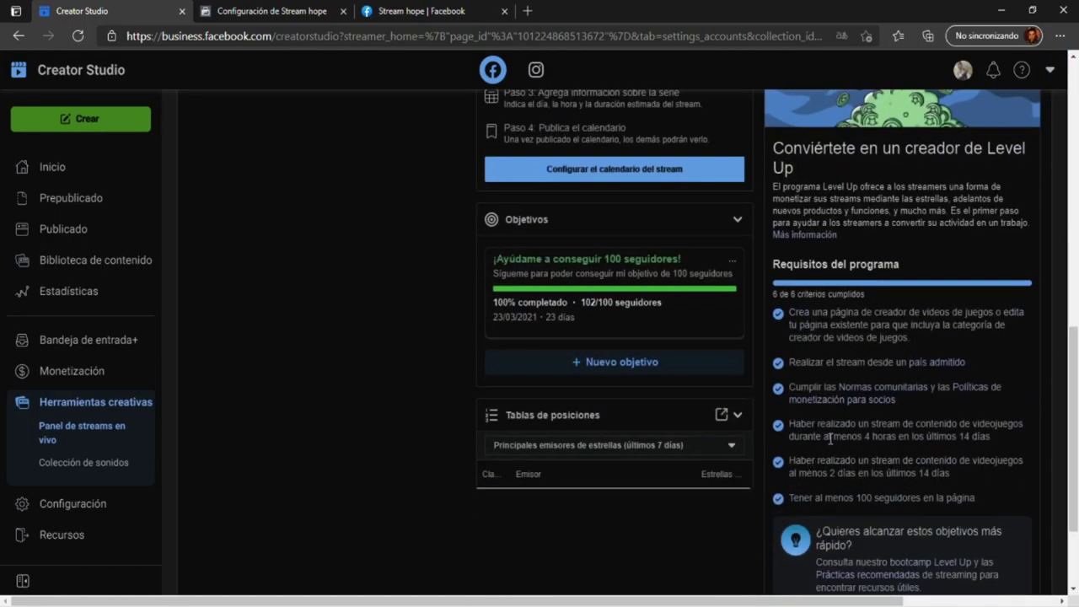
drag(976, 499, 794, 312)
click(978, 354)
scroll(981, 360, down, 2)
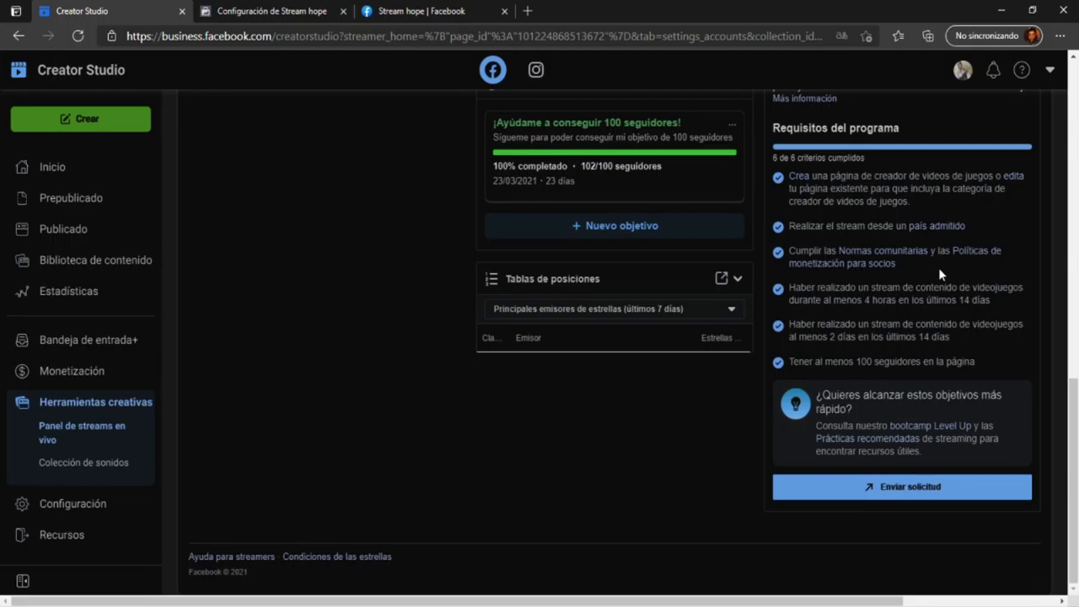
drag(897, 264, 788, 251)
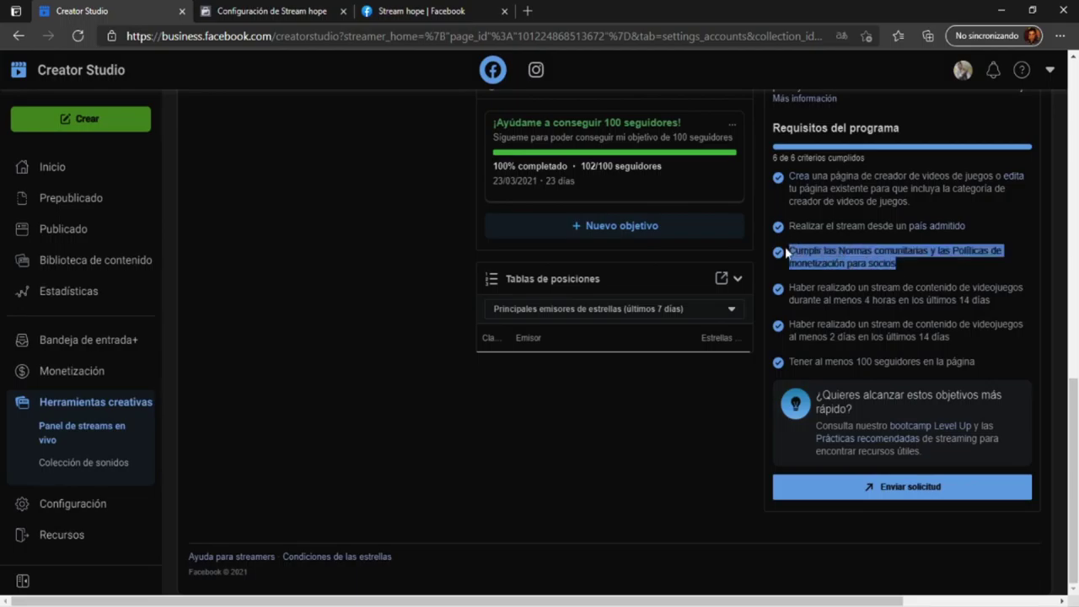
click(921, 270)
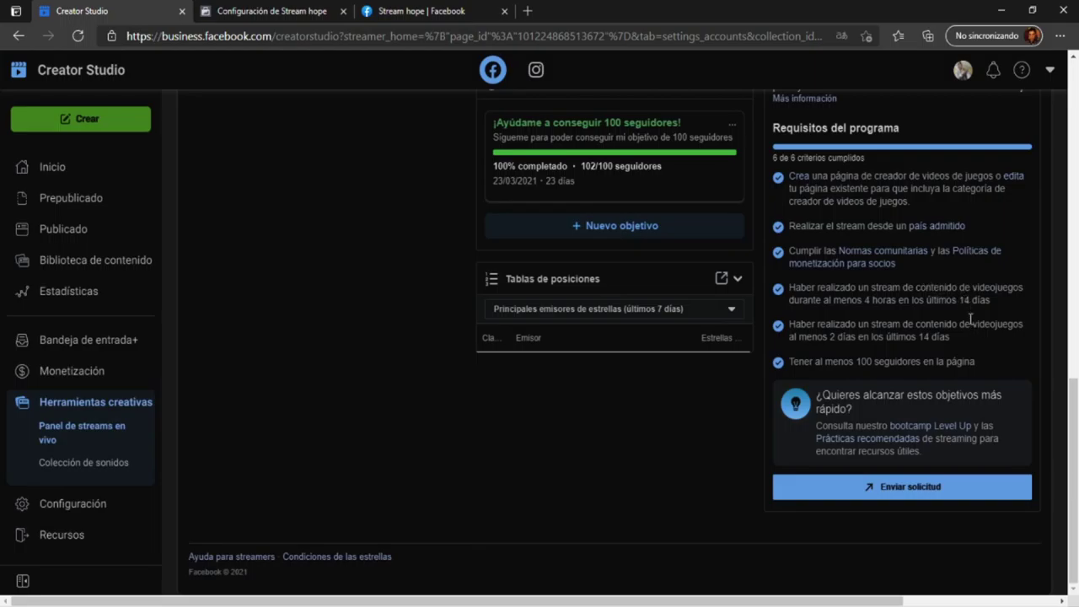
drag(950, 336, 789, 288)
click(877, 318)
drag(950, 336, 858, 323)
click(966, 358)
drag(976, 364, 789, 361)
click(977, 358)
- Submit the Level Up application with Enviar solicitud and scroll through the terms dialog
click(870, 494)
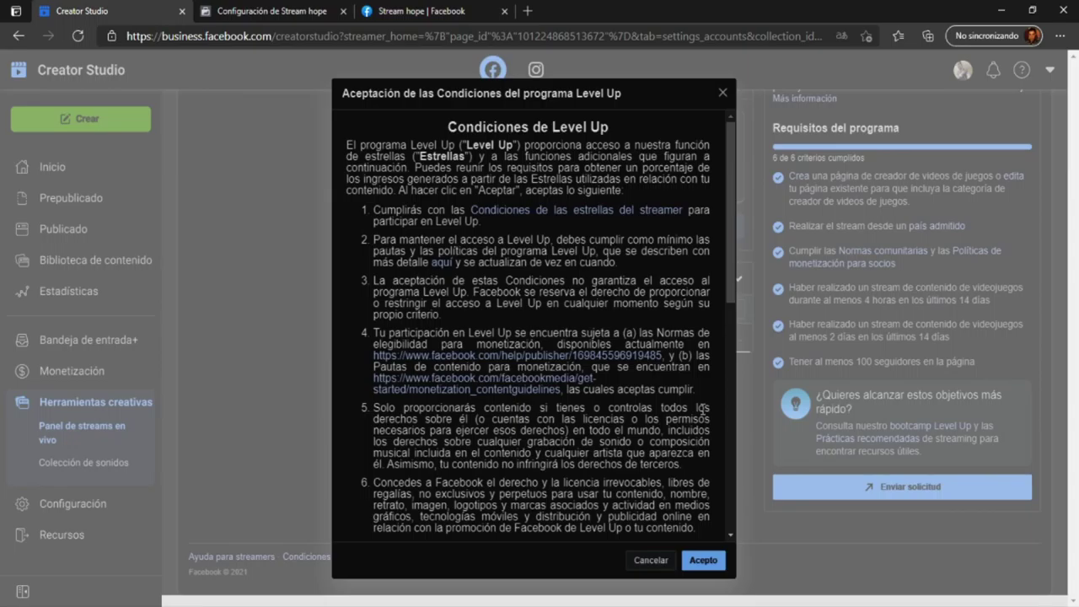
scroll(571, 415, down, 15)
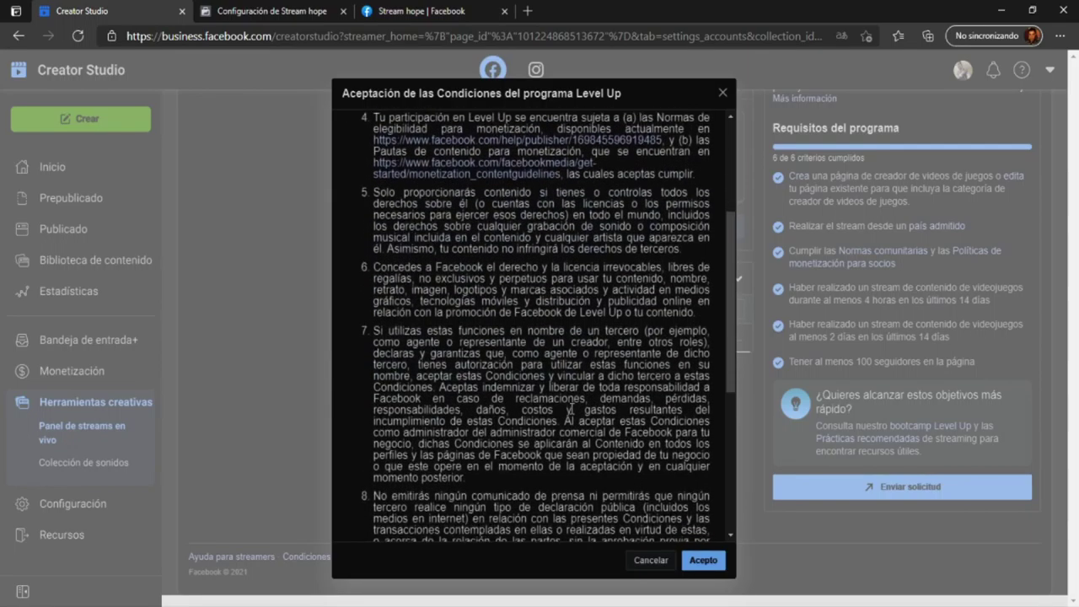
scroll(572, 411, up, 15)
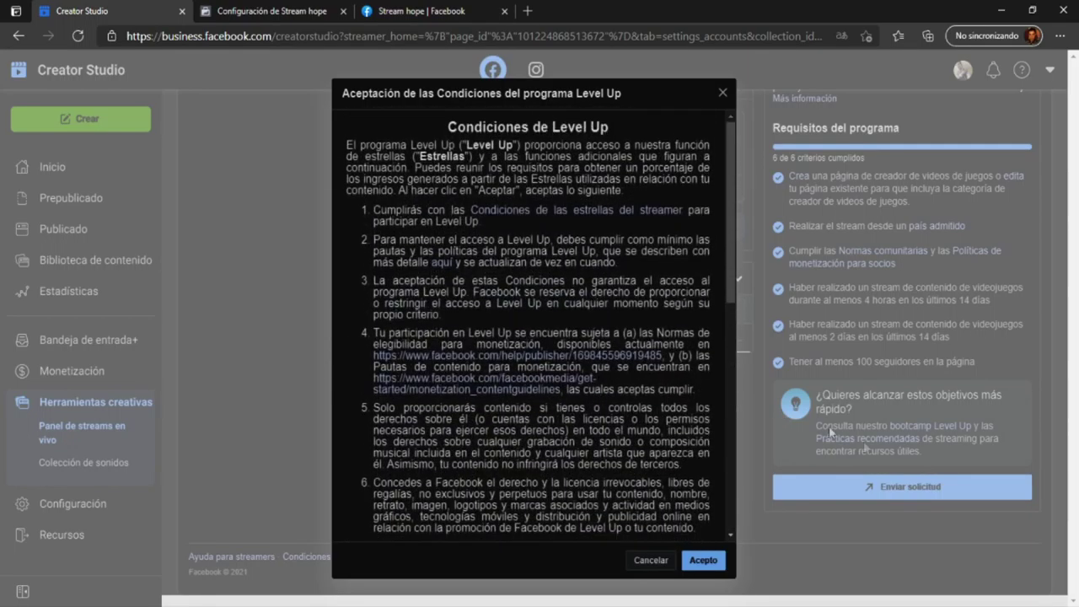
- Cancel the Level Up terms and scroll the dashboard back to the Level Up panel
click(647, 567)
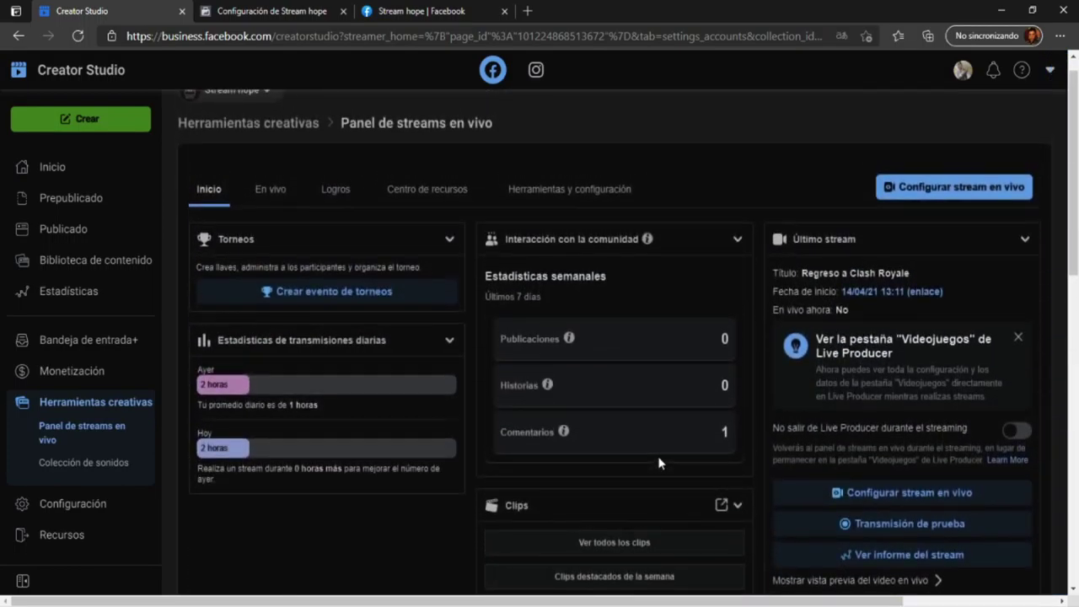
scroll(670, 461, down, 2)
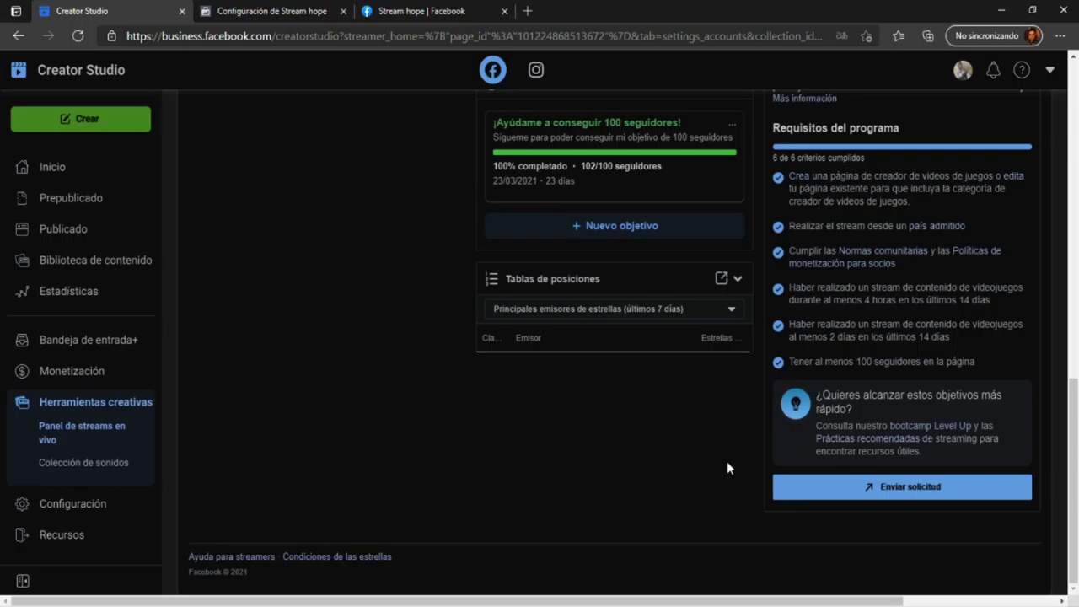
- Reapply to Level Up and scroll the terms dialog to the end and back
click(838, 491)
scroll(681, 462, down, 5)
scroll(681, 462, down, 3)
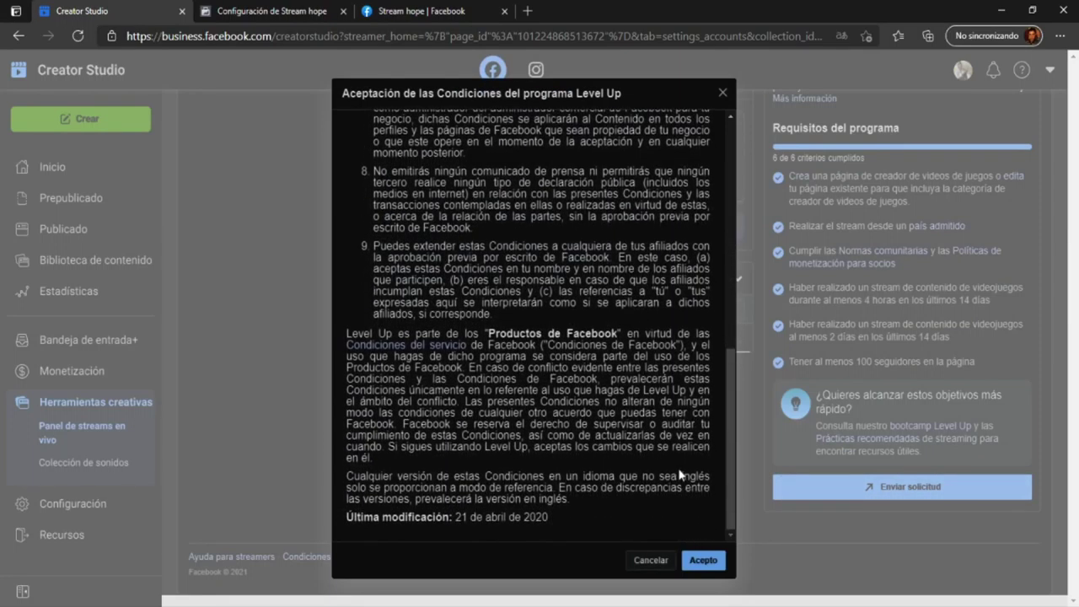
scroll(681, 466, up, 8)
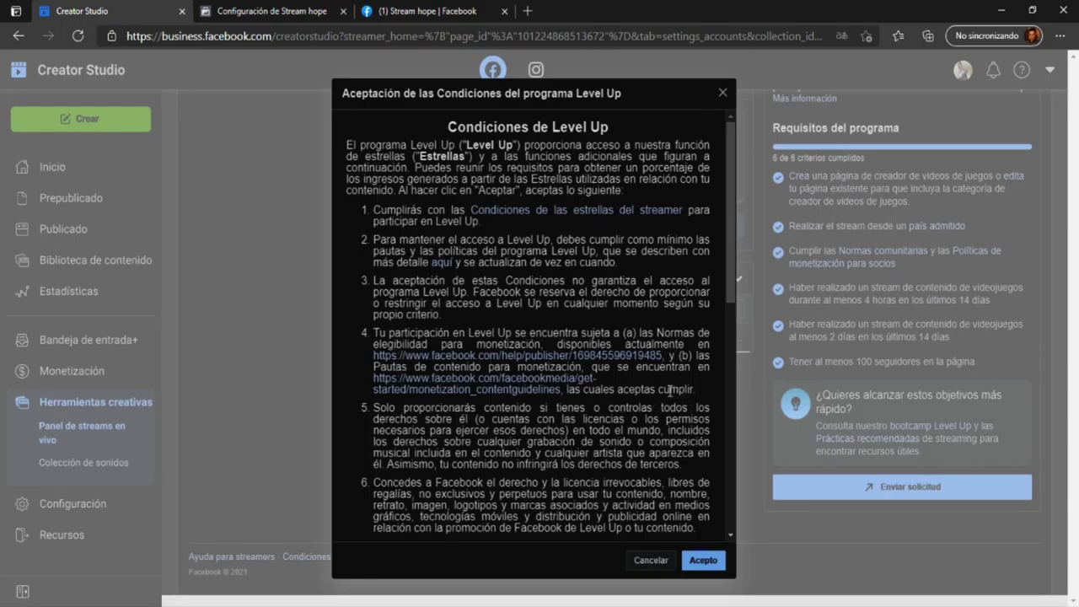
drag(728, 187, 730, 273)
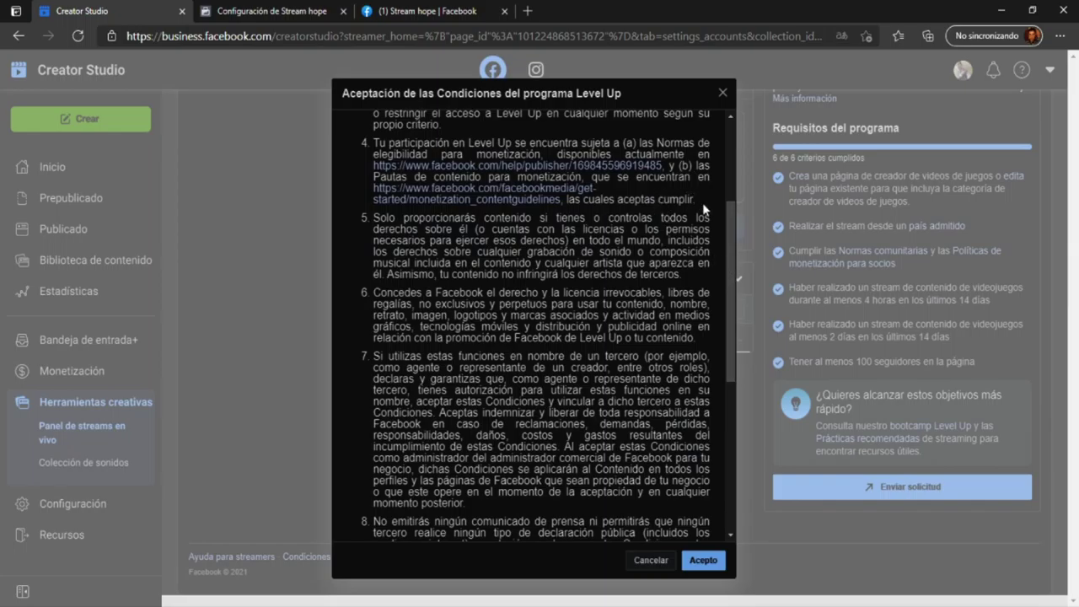
drag(696, 201, 351, 134)
click(588, 280)
drag(681, 278, 365, 224)
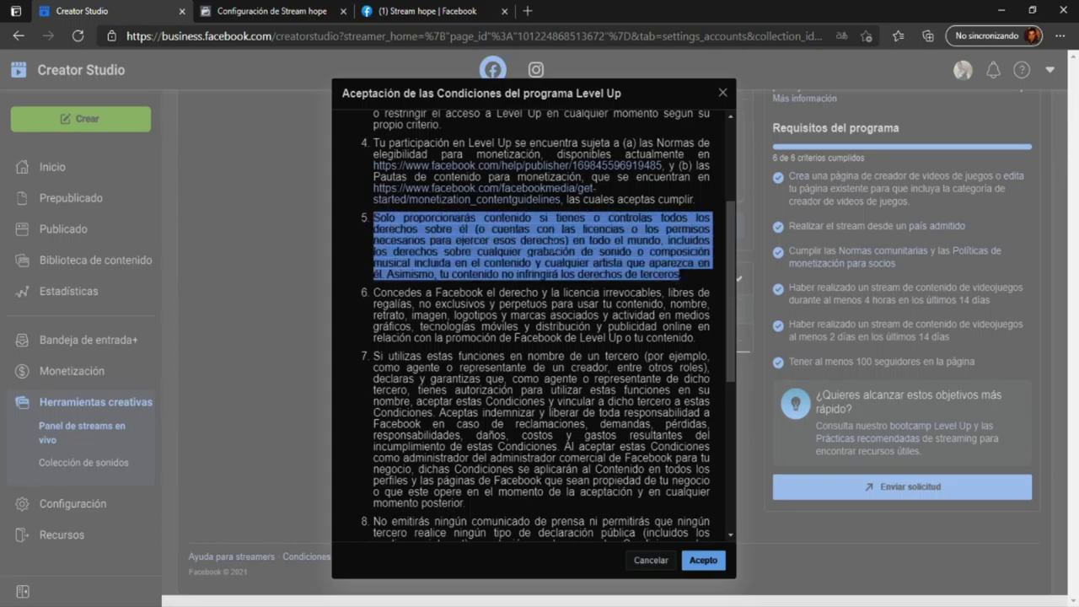
click(563, 251)
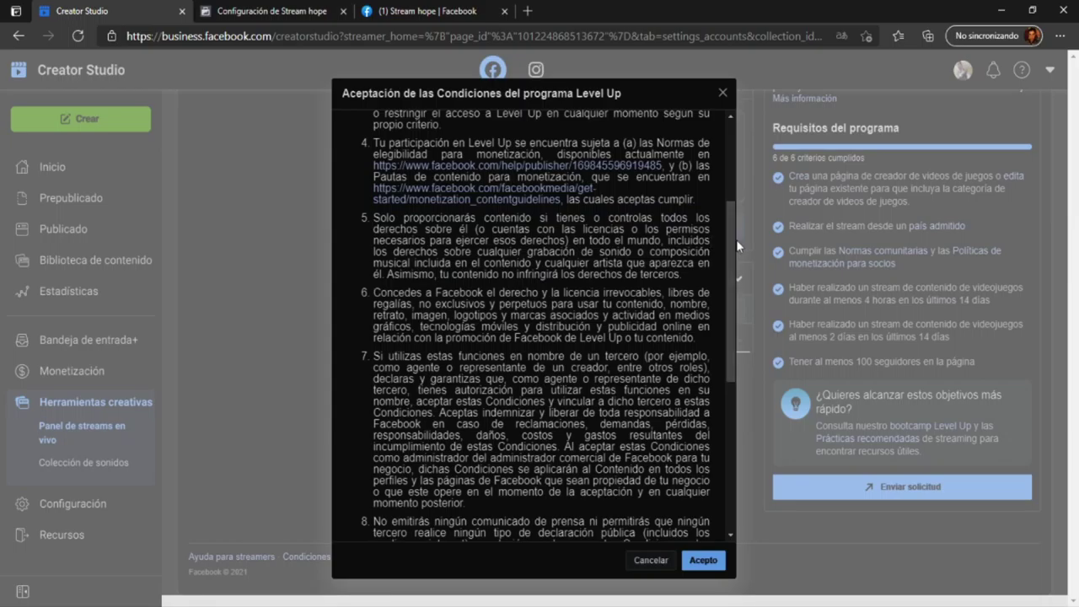
drag(728, 245, 728, 287)
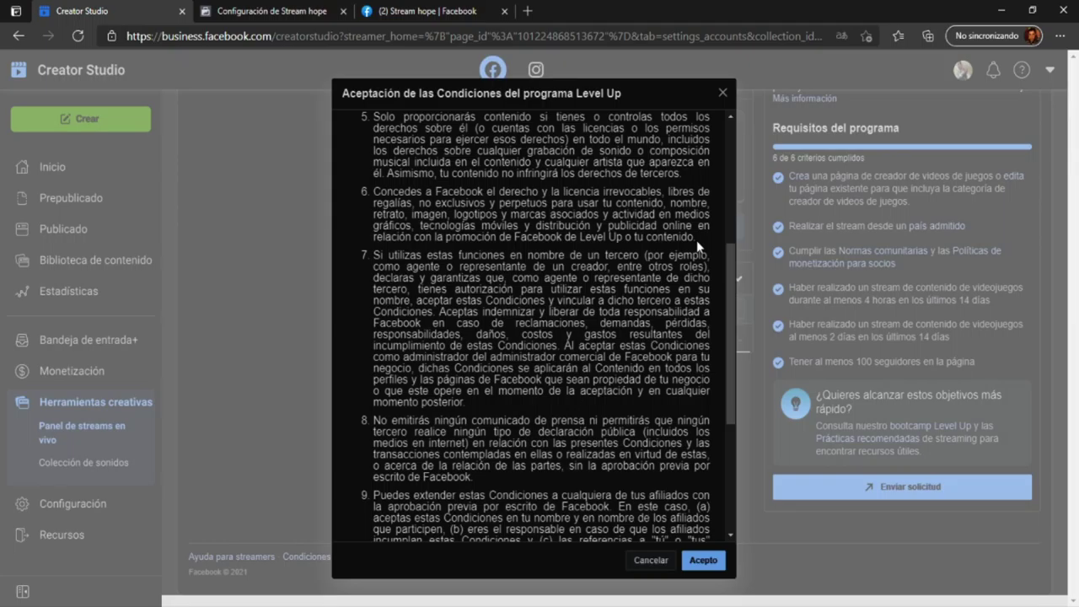
- Reread clause 6 of the terms, then cancel the dialog without accepting
drag(696, 240, 359, 182)
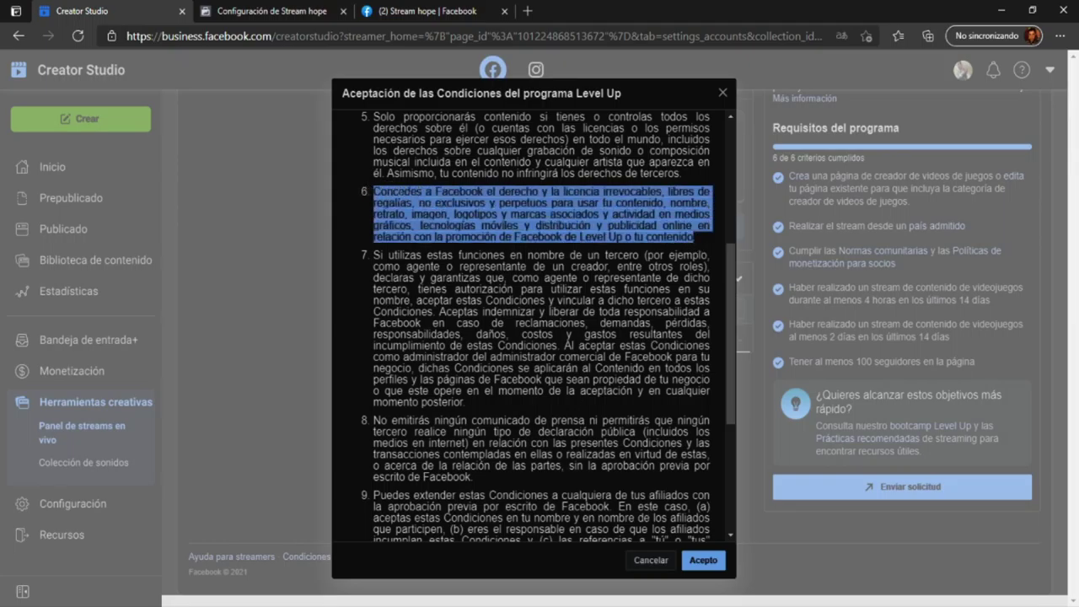
click(494, 219)
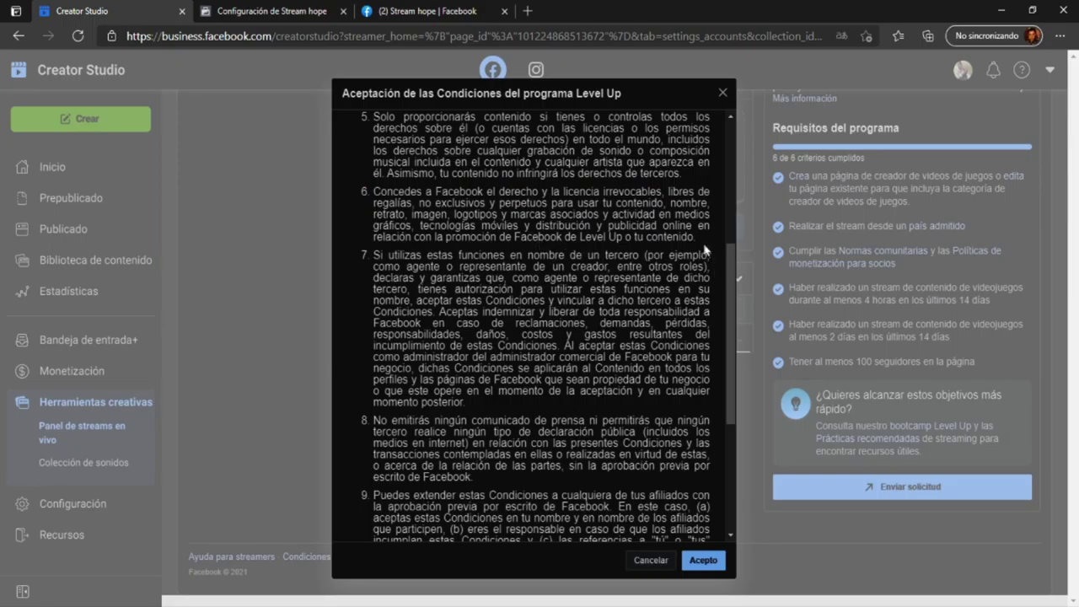
drag(695, 237, 372, 197)
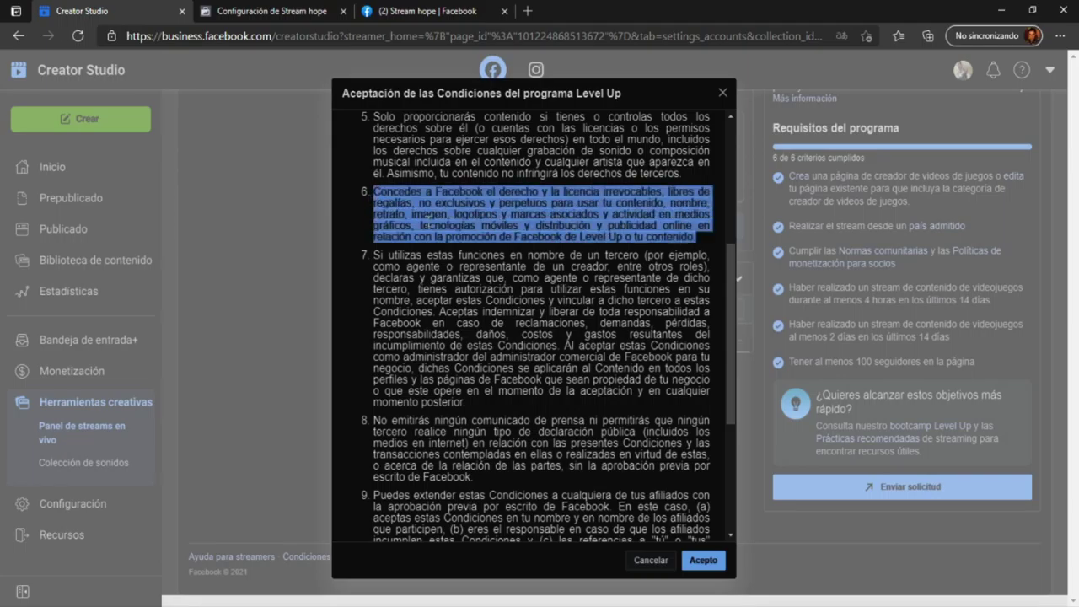
click(426, 222)
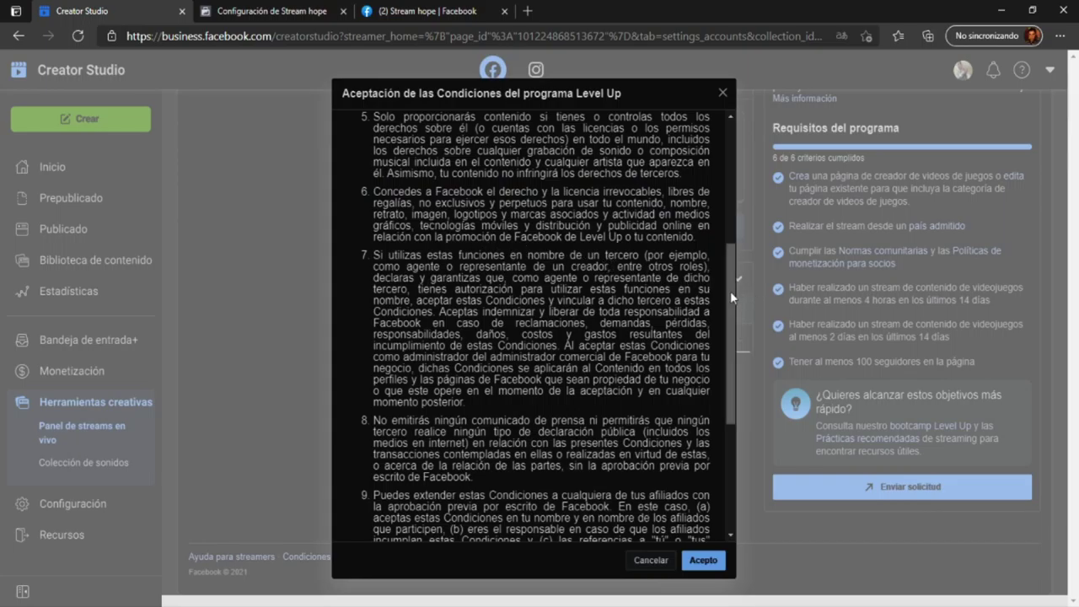
drag(729, 291, 738, 350)
click(738, 350)
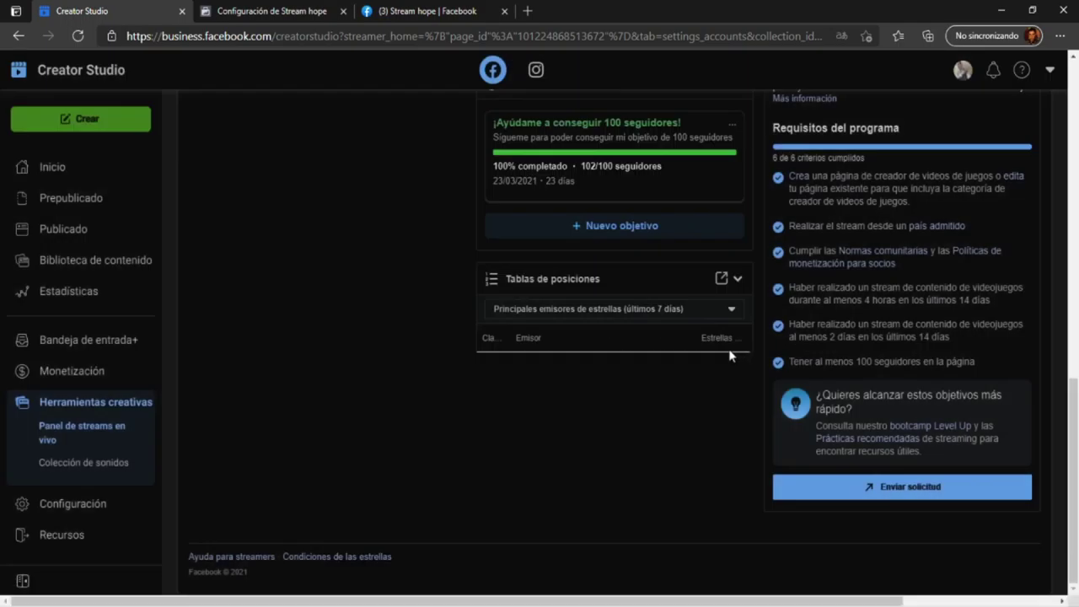
- Reopen the Level Up terms and read down through clause 7
click(843, 487)
scroll(723, 324, down, 5)
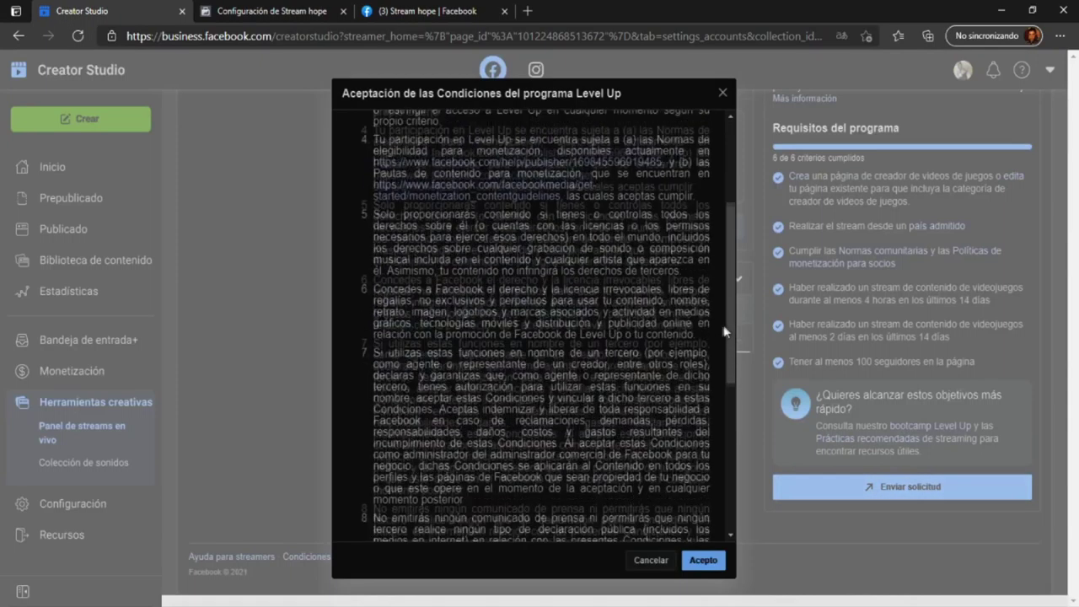
drag(728, 270, 730, 316)
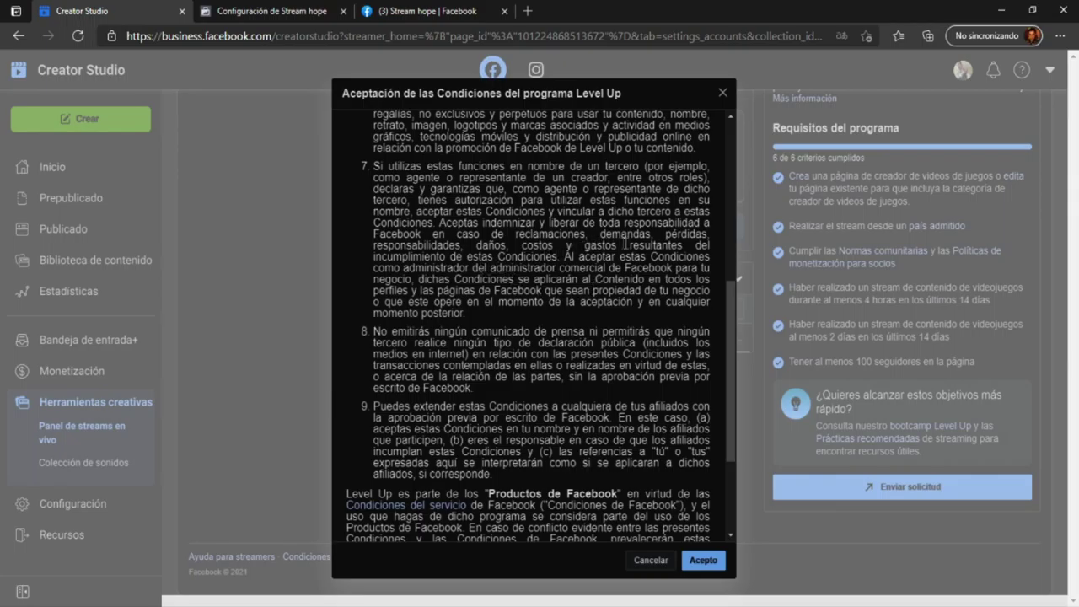
drag(474, 314, 375, 211)
click(396, 213)
- Continue reading from clause 9 down to the 'Última modificación' date
drag(732, 299, 739, 347)
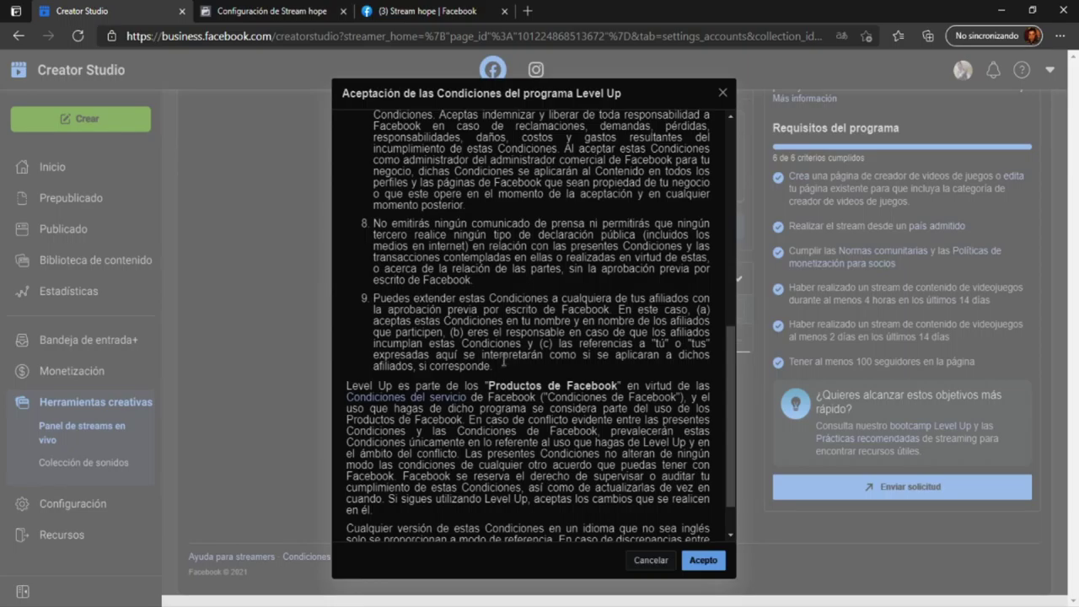
drag(501, 369, 376, 319)
click(379, 322)
drag(728, 331, 733, 367)
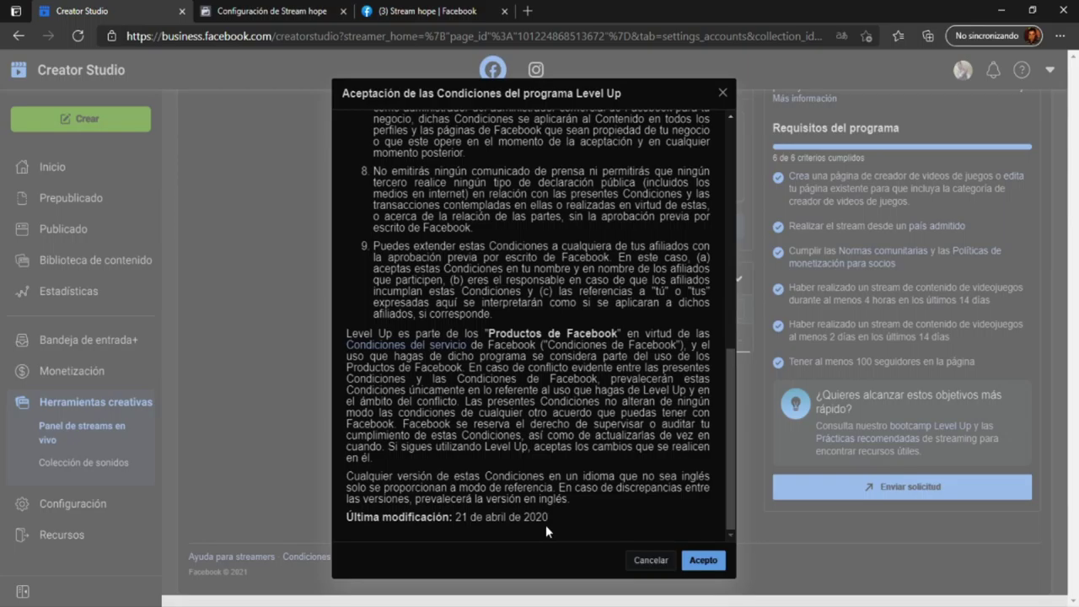
drag(548, 516, 456, 517)
click(525, 521)
- Accept the Level Up terms with 'Acepto' and read the ¡Felicitaciones! message
click(703, 563)
drag(701, 504, 679, 380)
click(683, 354)
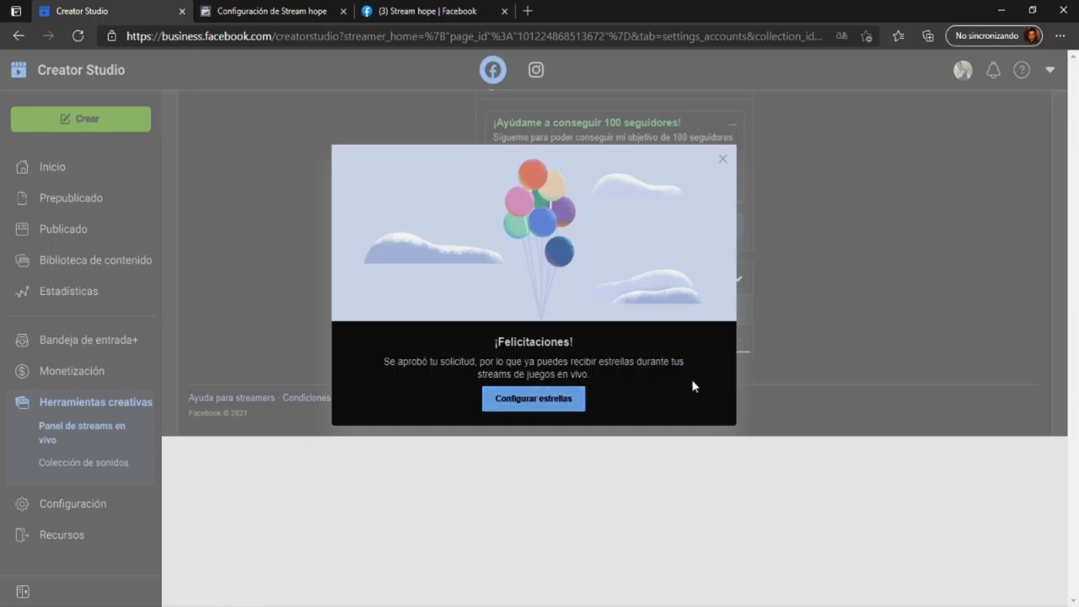
- Choose 'Configurar estrellas' to reach the Agregar cuenta de pago dialog
click(533, 399)
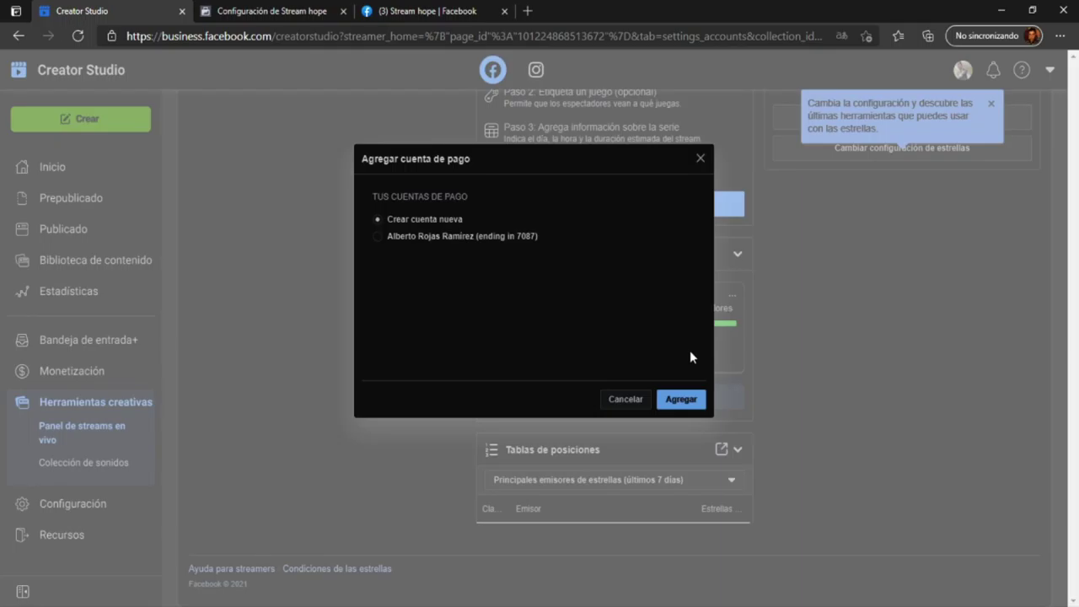
- Add a new payout account with País México and Tipo de negocio Individual
click(677, 401)
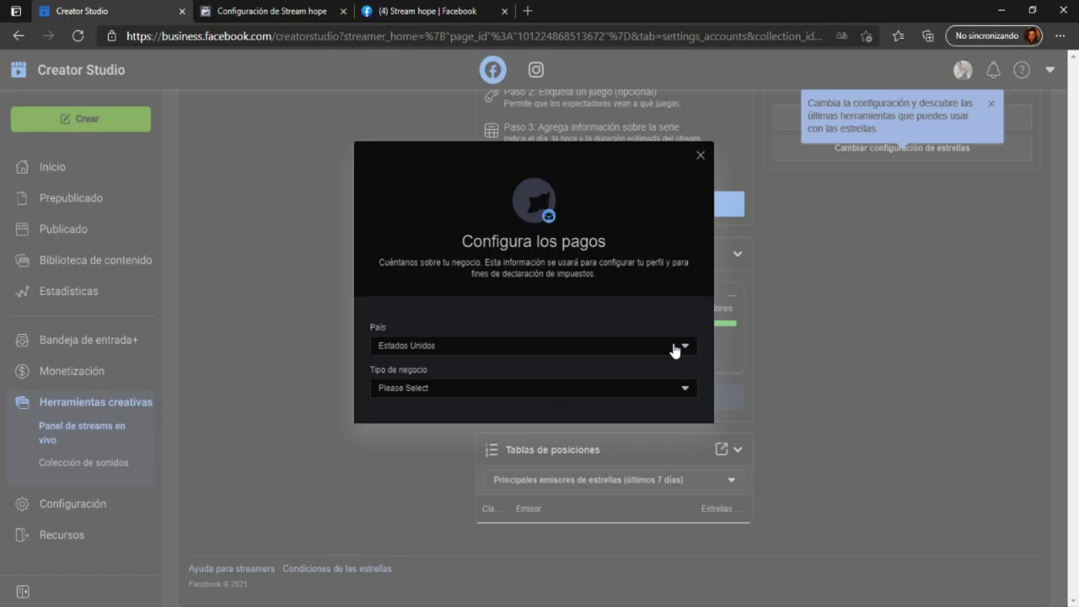
click(675, 351)
scroll(580, 450, down, 3)
scroll(580, 450, down, 12)
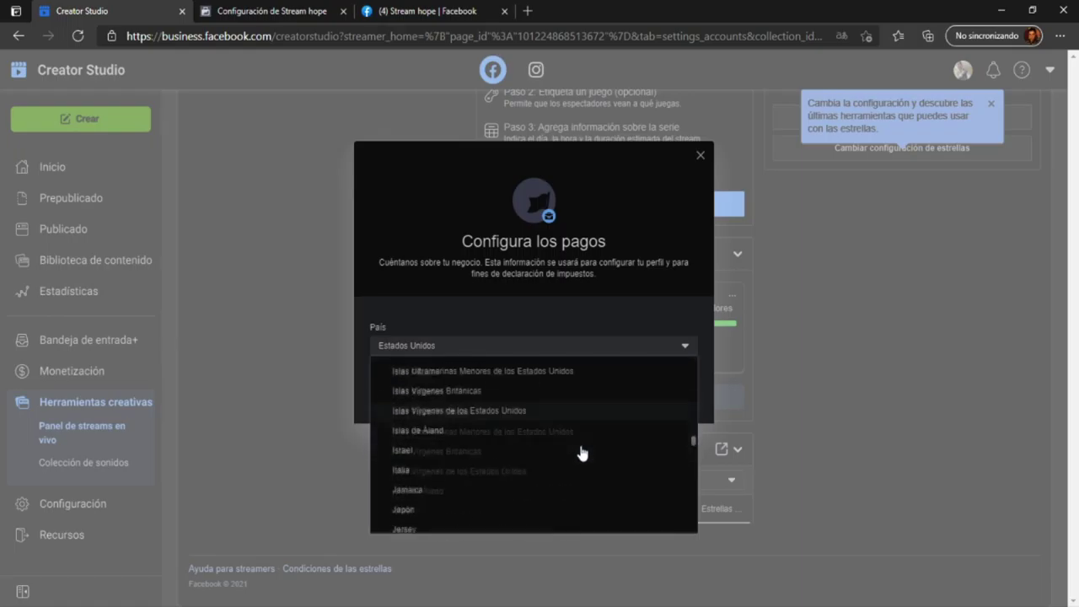
scroll(582, 453, down, 8)
scroll(584, 453, down, 2)
scroll(585, 453, up, 2)
scroll(586, 449, down, 3)
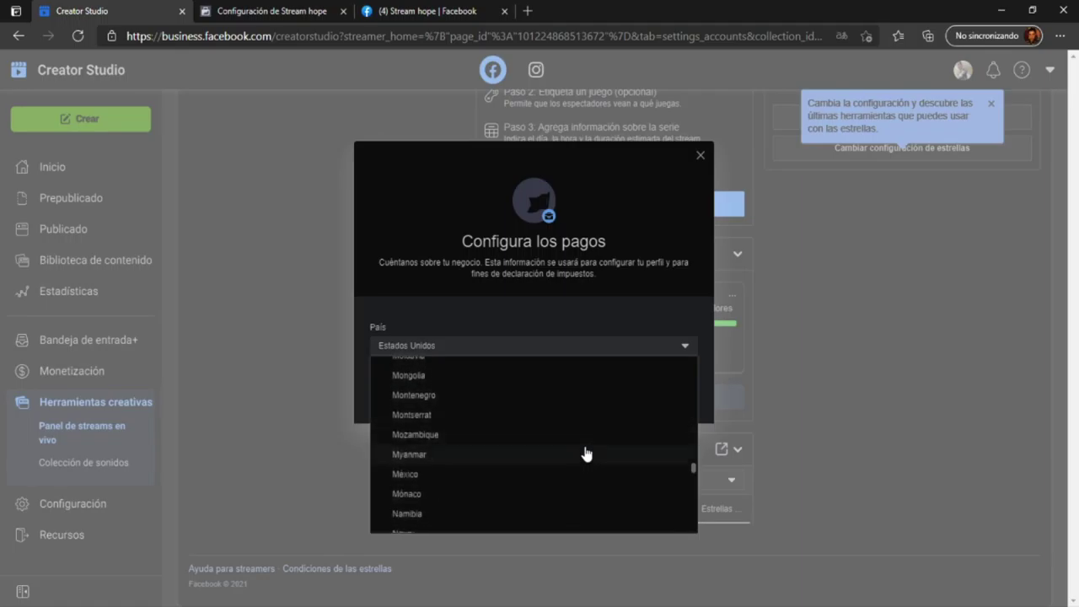
click(582, 430)
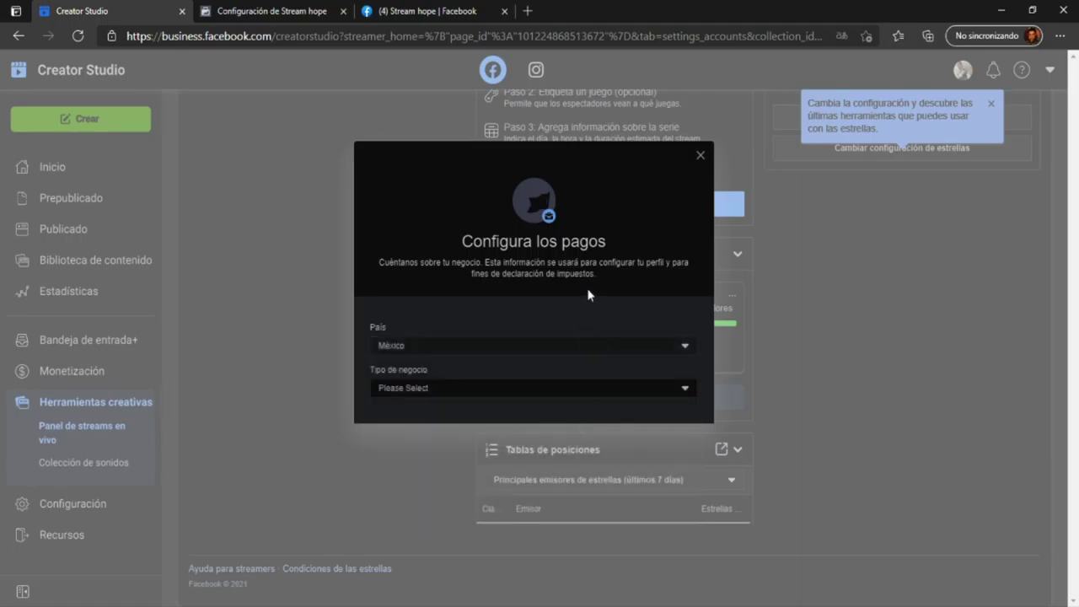
click(612, 396)
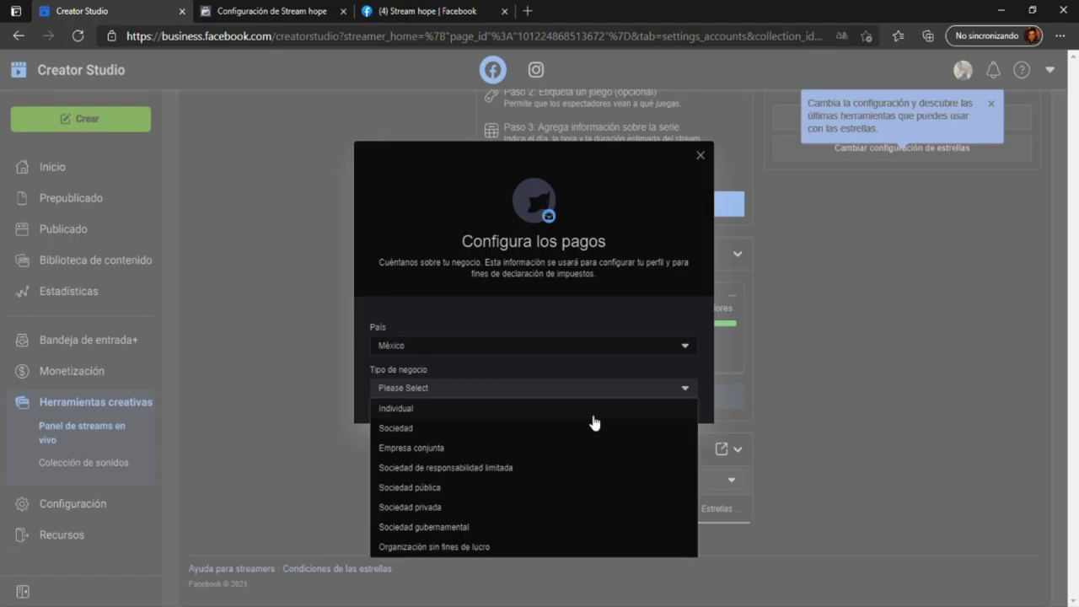
click(592, 412)
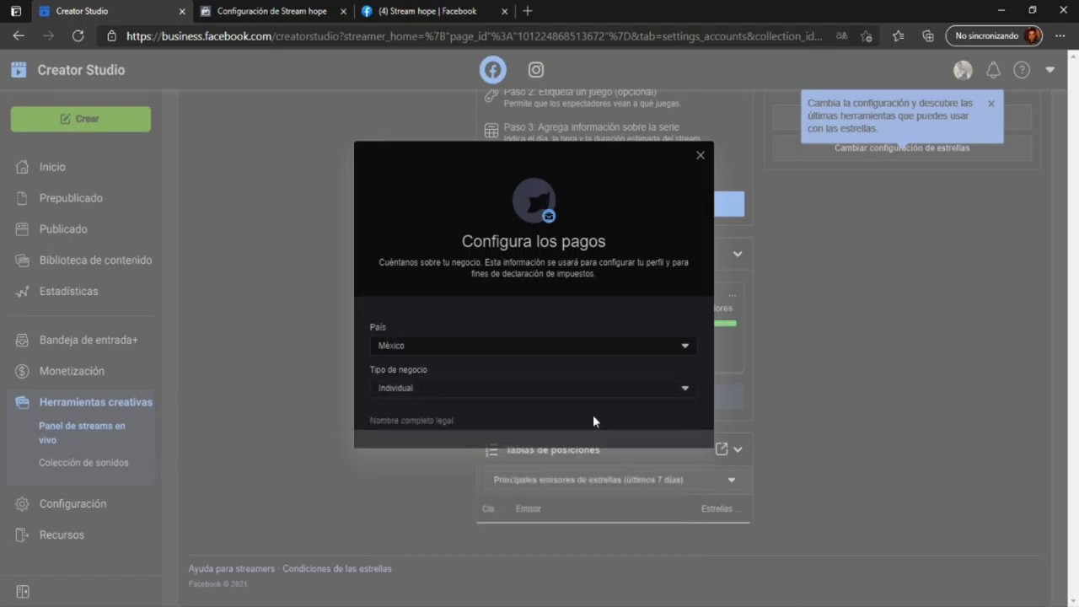
- Enter the legal full name and the city in the payout form
scroll(573, 379, down, 2)
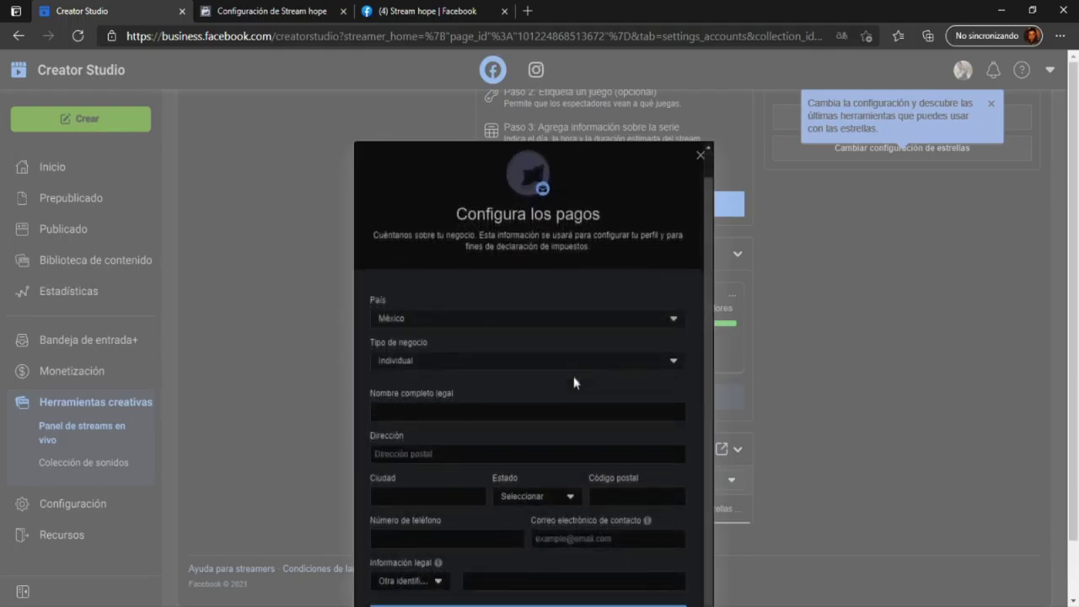
click(598, 353)
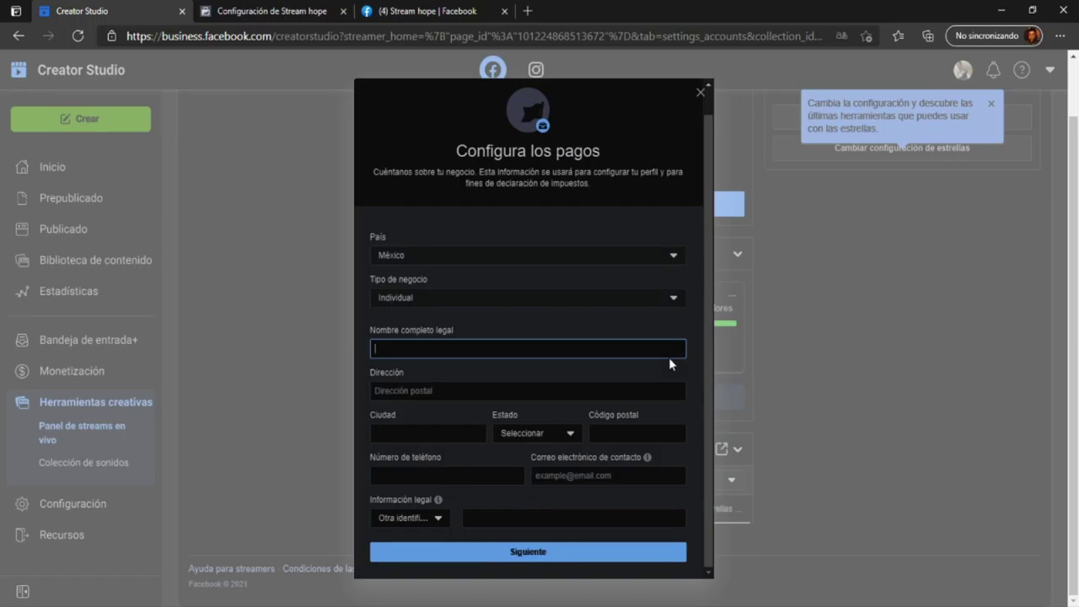
text(Al)
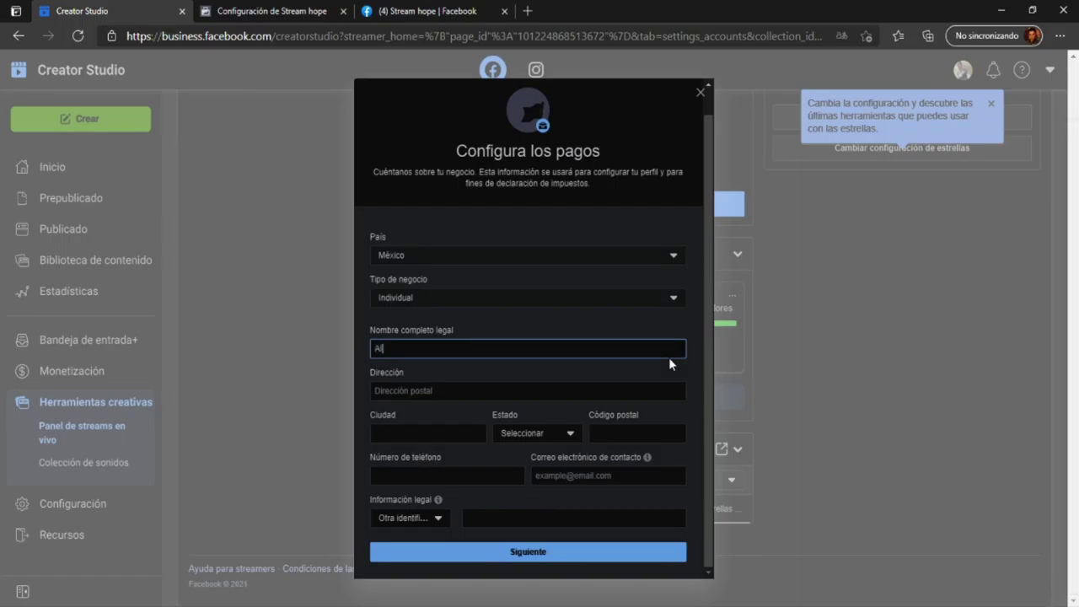
text(berto)
click(601, 396)
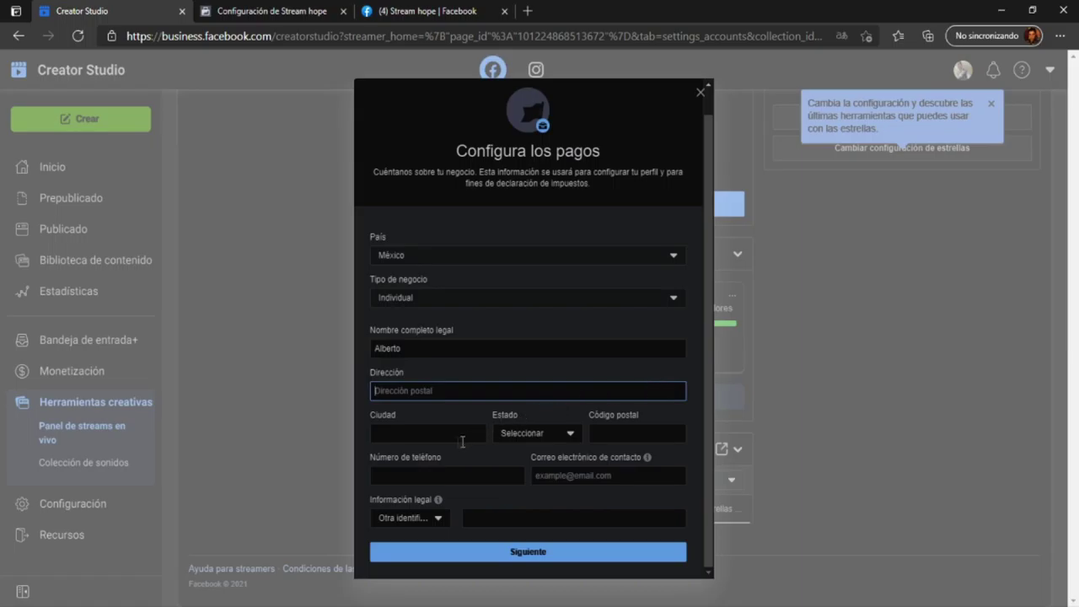
click(435, 433)
text(mexic)
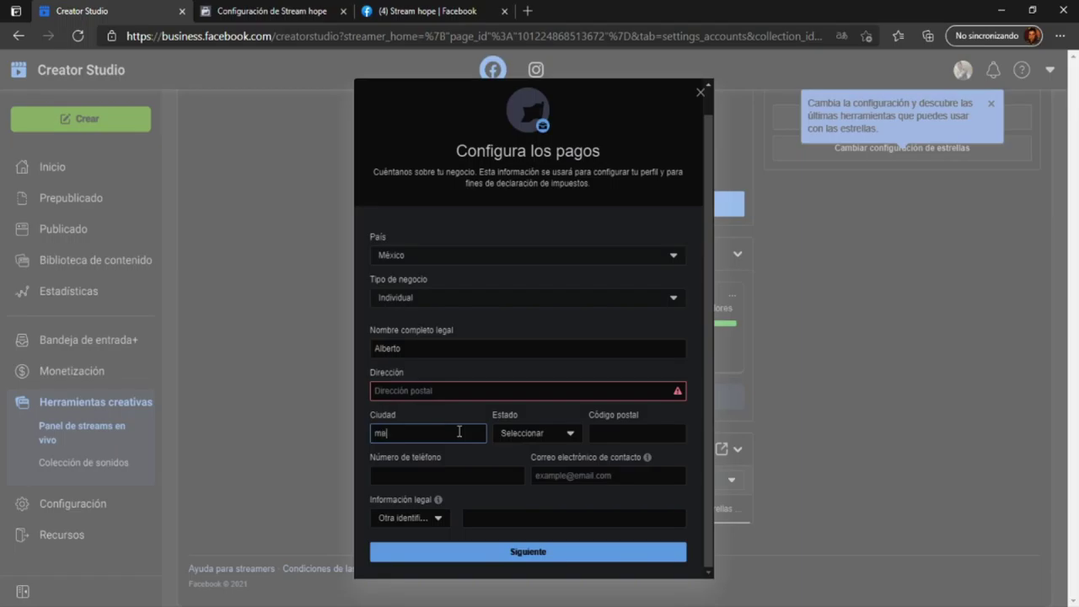
text(o)
- Choose the state from the Estado list, then enter the postal code and phone number
click(529, 434)
scroll(552, 362, down, 5)
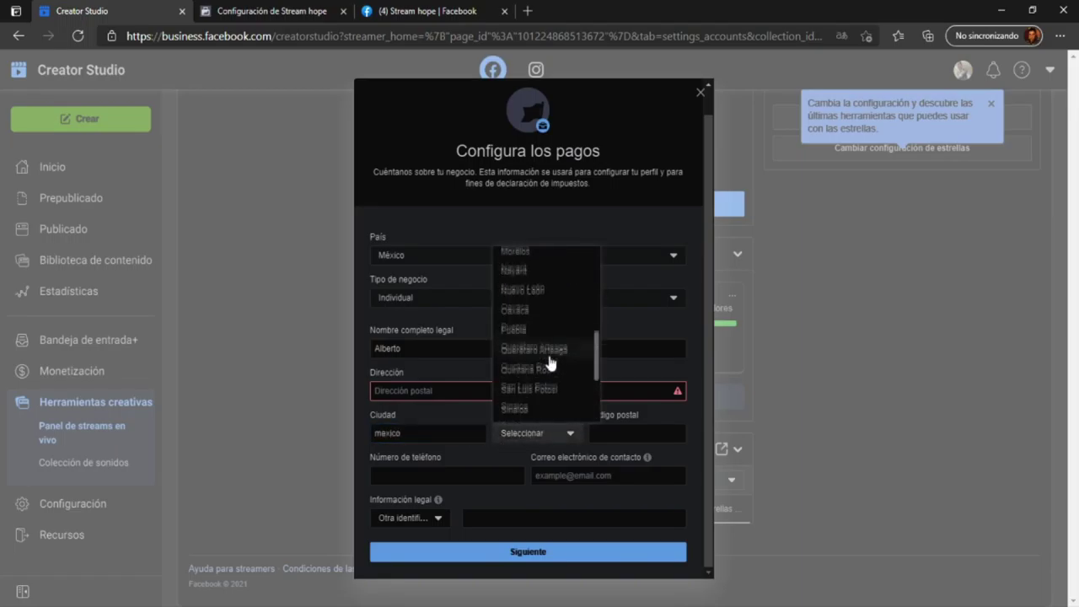
click(550, 342)
click(647, 436)
text(515443)
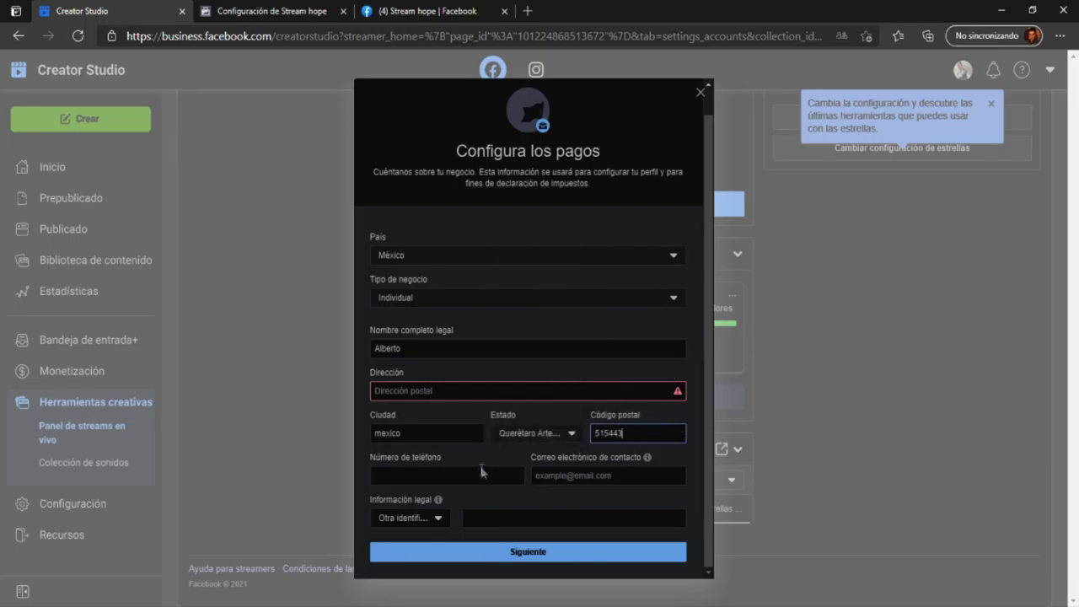
click(481, 471)
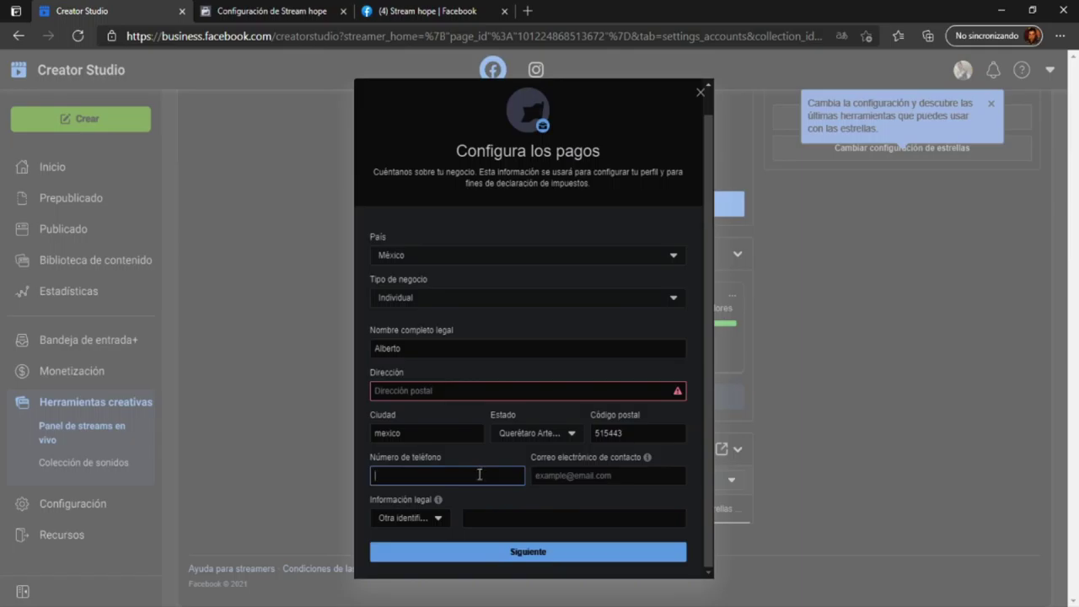
text(555555555555)
click(583, 478)
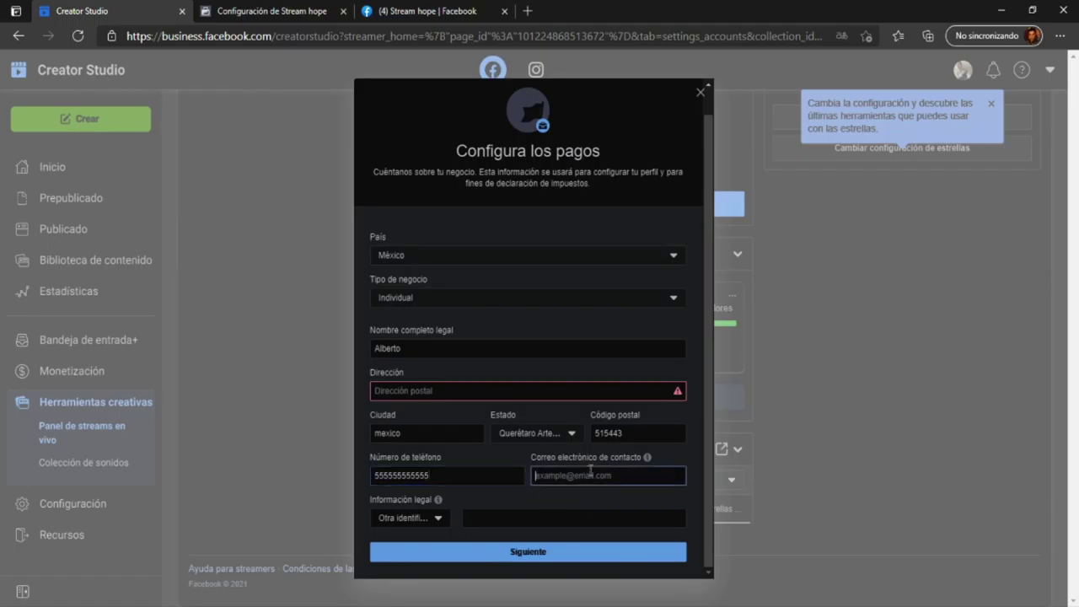
- Keep Otra identificación fiscal oficial as the ID type and enter the street address
click(442, 522)
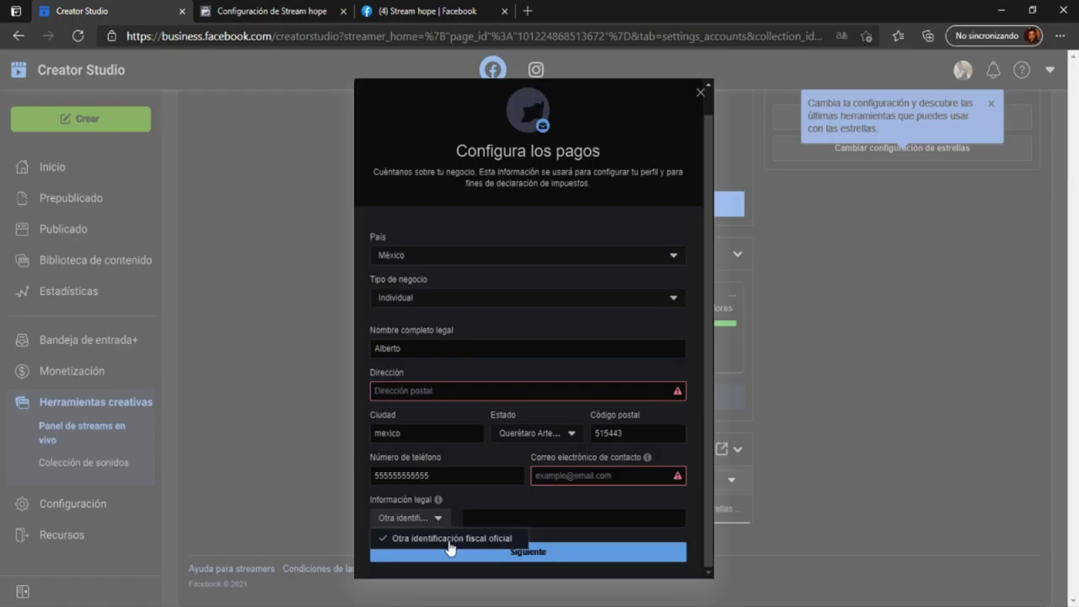
click(452, 539)
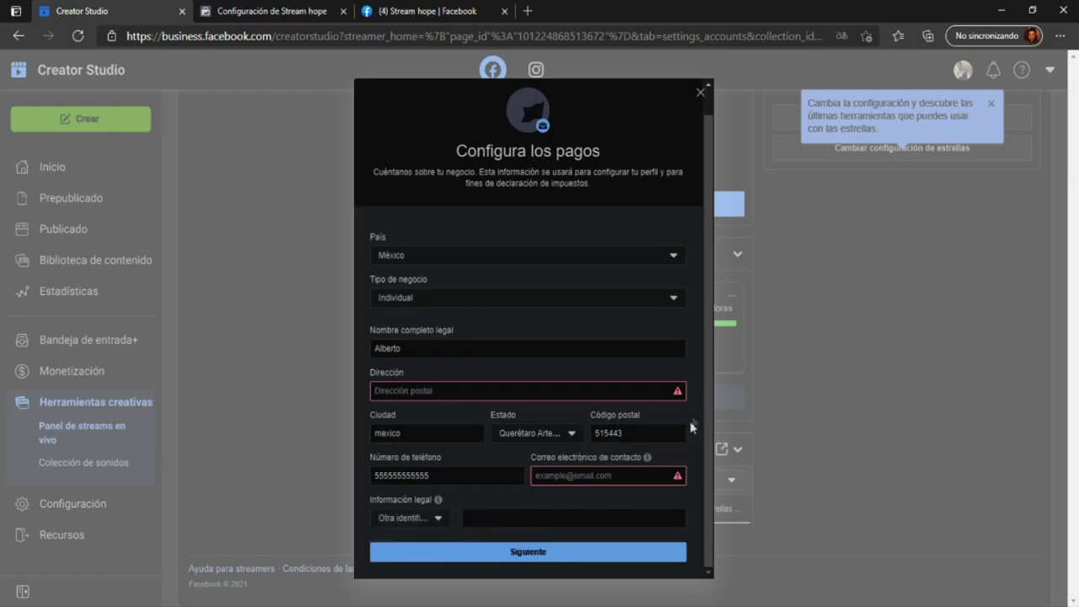
click(435, 518)
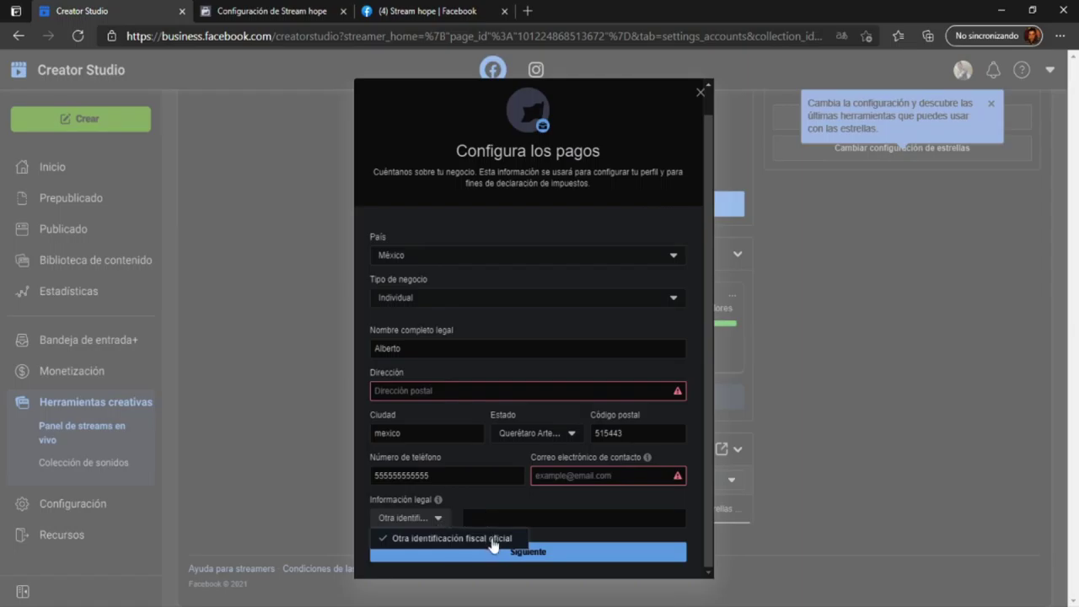
click(493, 540)
click(442, 389)
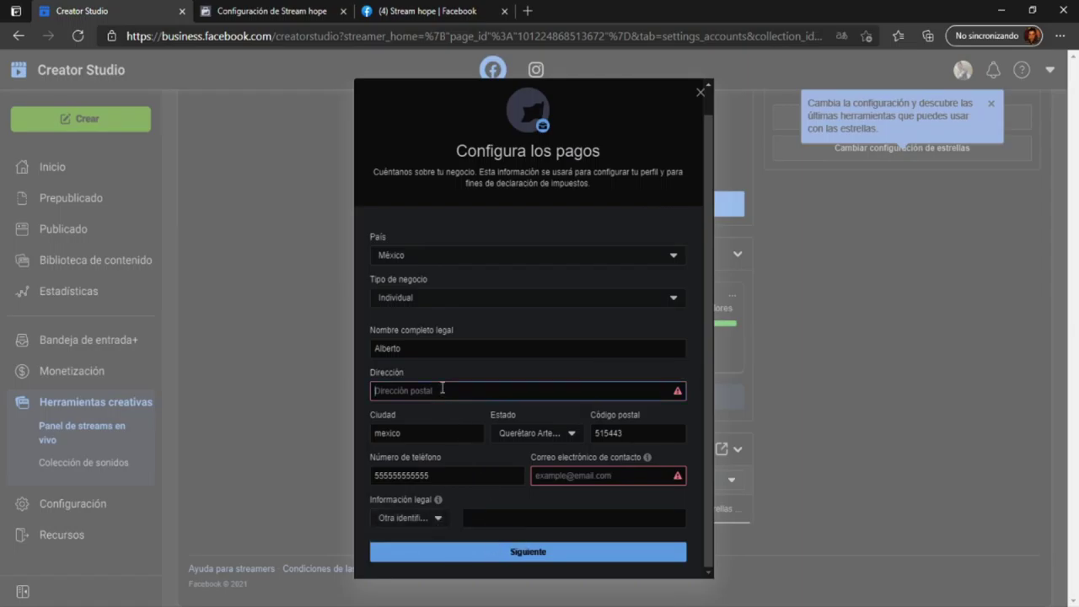
text(bn)
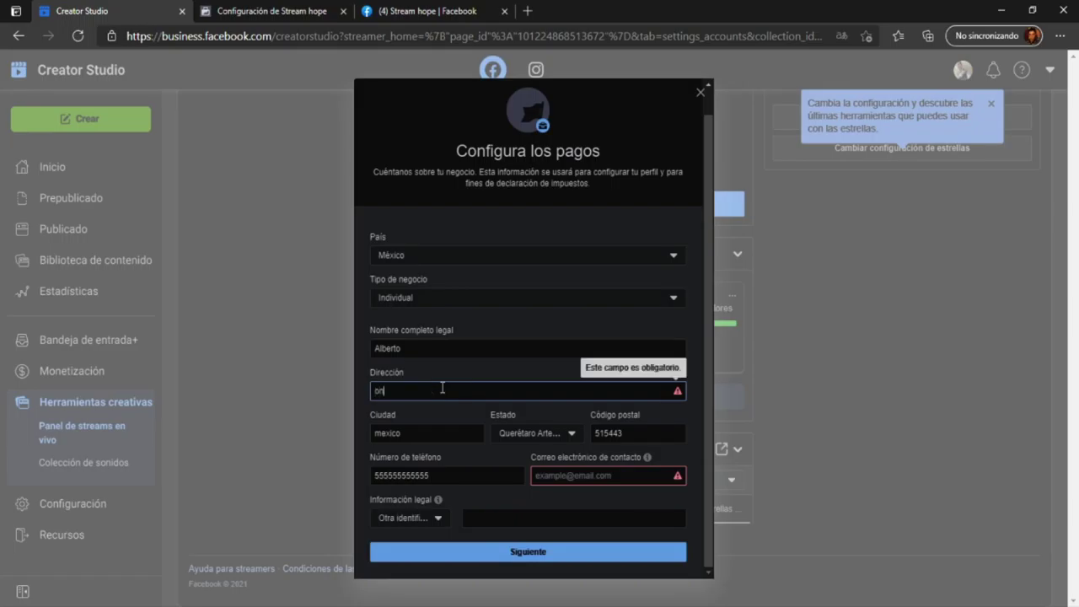
text(gfkkhkhfk)
click(458, 417)
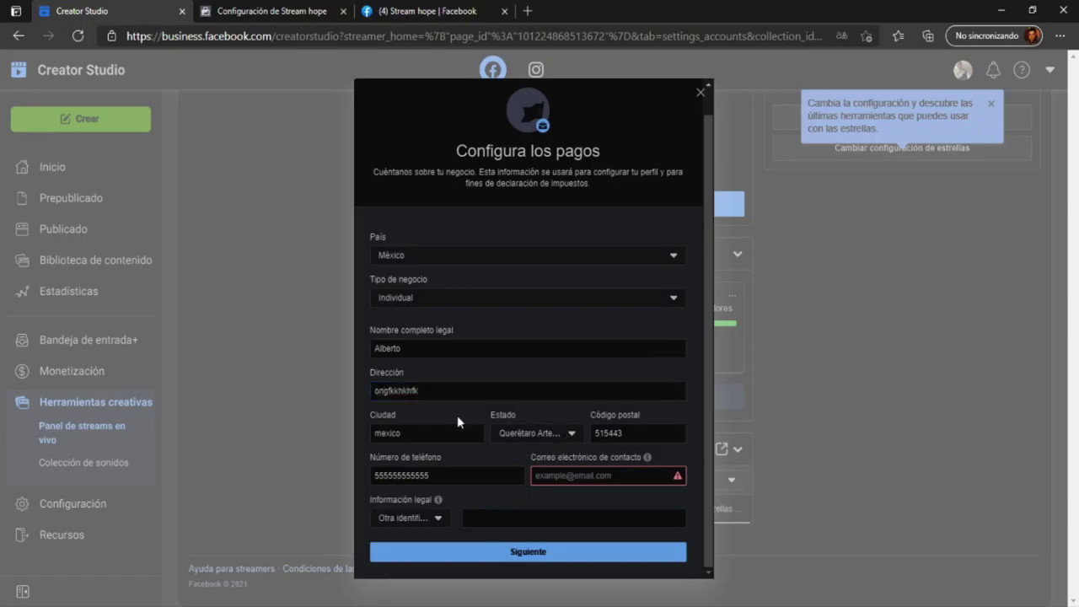
- Fill the contact e-mail from a saved suggestion and try Siguiente, which flags the missing tax ID
click(567, 477)
click(561, 495)
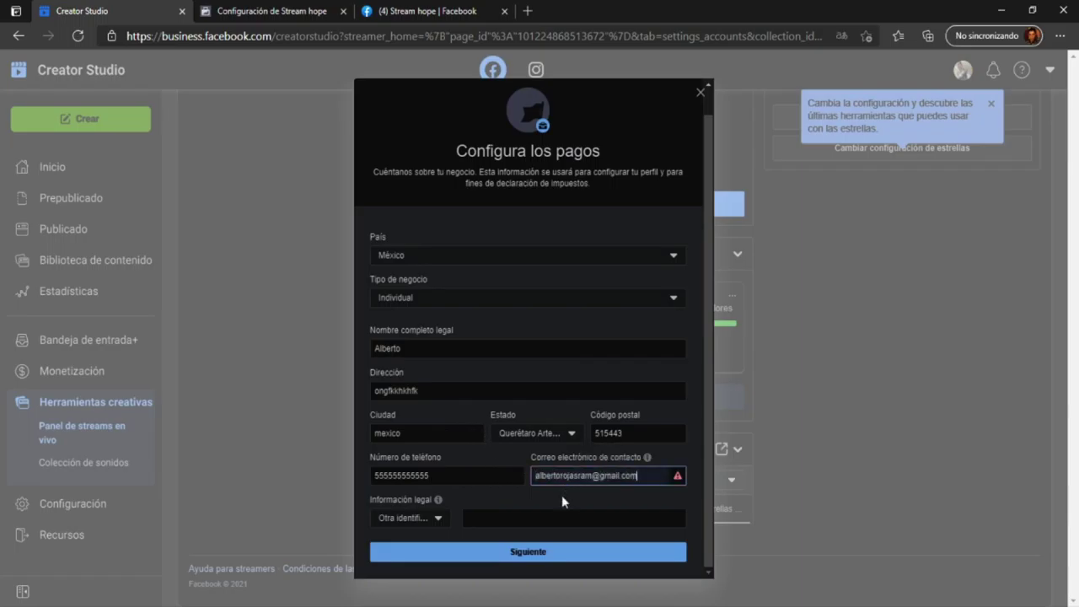
click(492, 495)
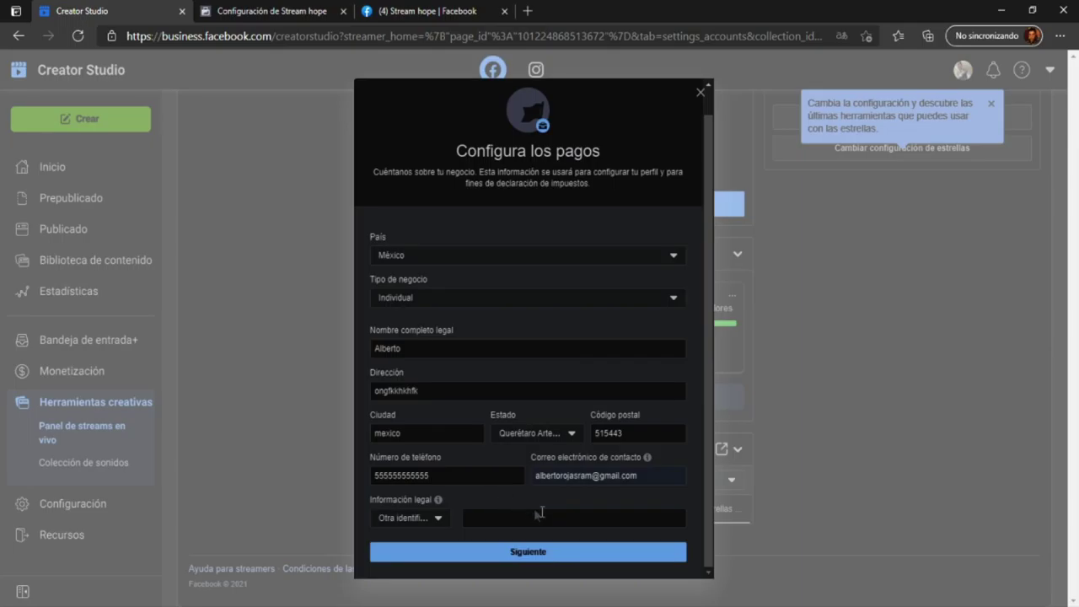
click(549, 556)
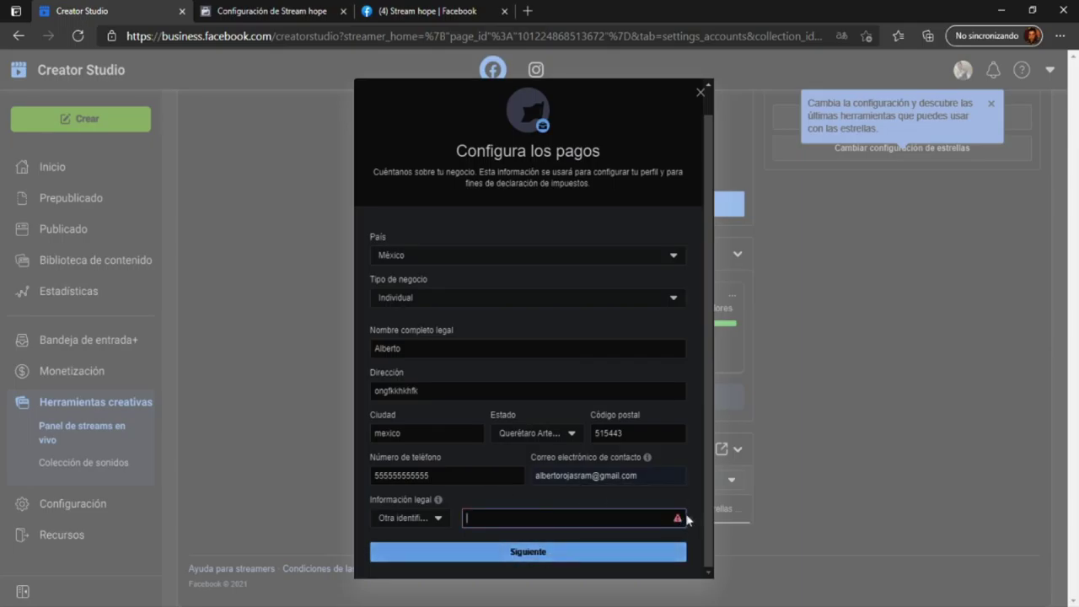
mouse_move(437, 501)
- Enter placeholder text as the tax identification number in the Información legal field
text(jdflgkjjgjhlghhl)
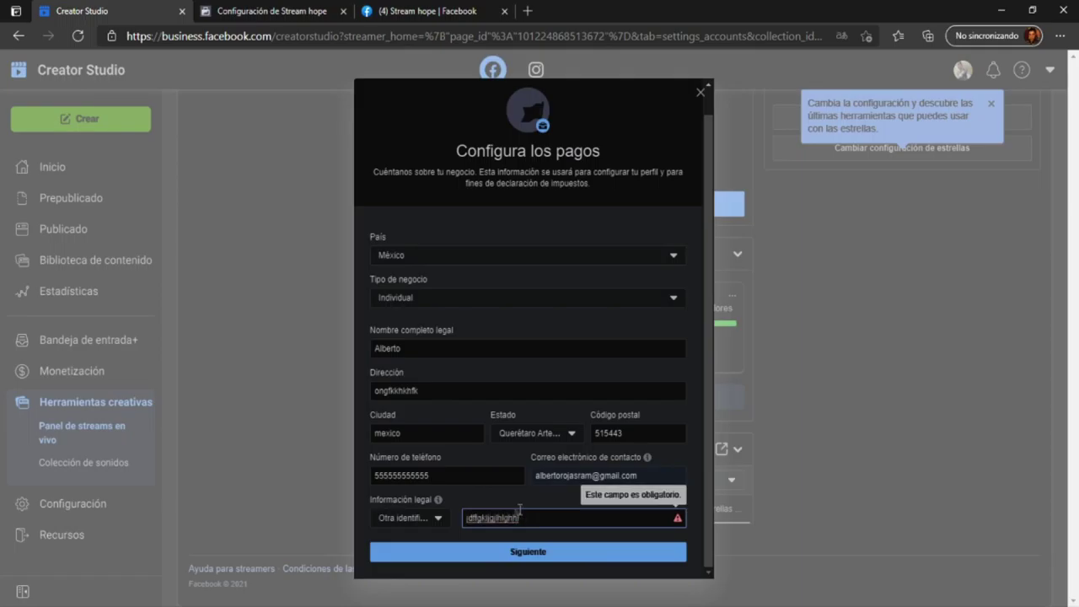
- Submit the business details with Siguiente to reach the Recibe pagos en Facebook dialog
click(525, 552)
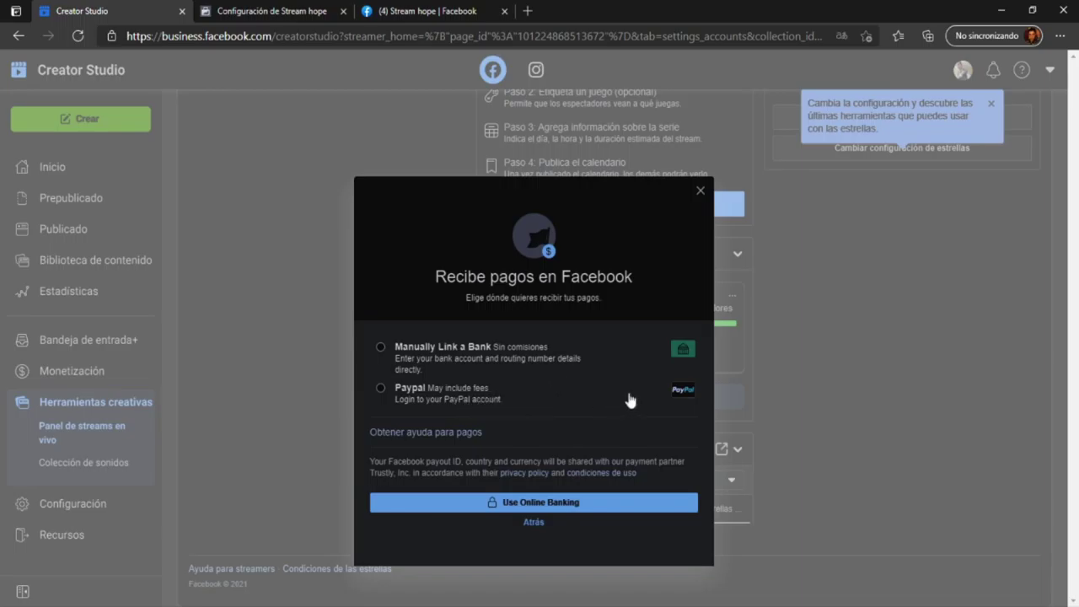
- Choose to link a bank account manually, keeping México as the bank country
click(380, 346)
click(534, 311)
click(541, 305)
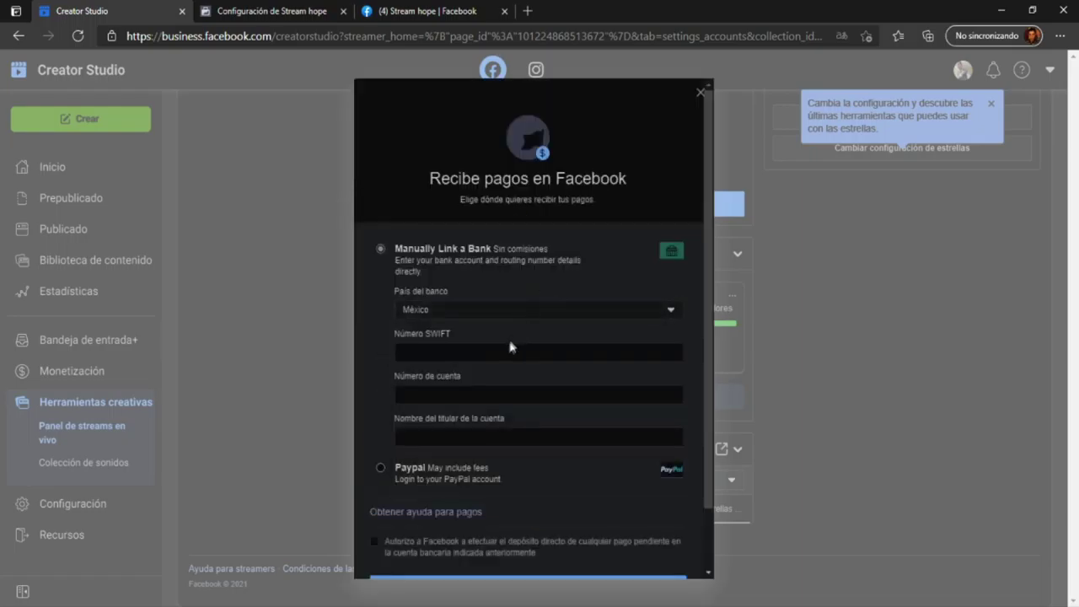
- Enter the bank's SWIFT code and the CLABE account number
click(494, 354)
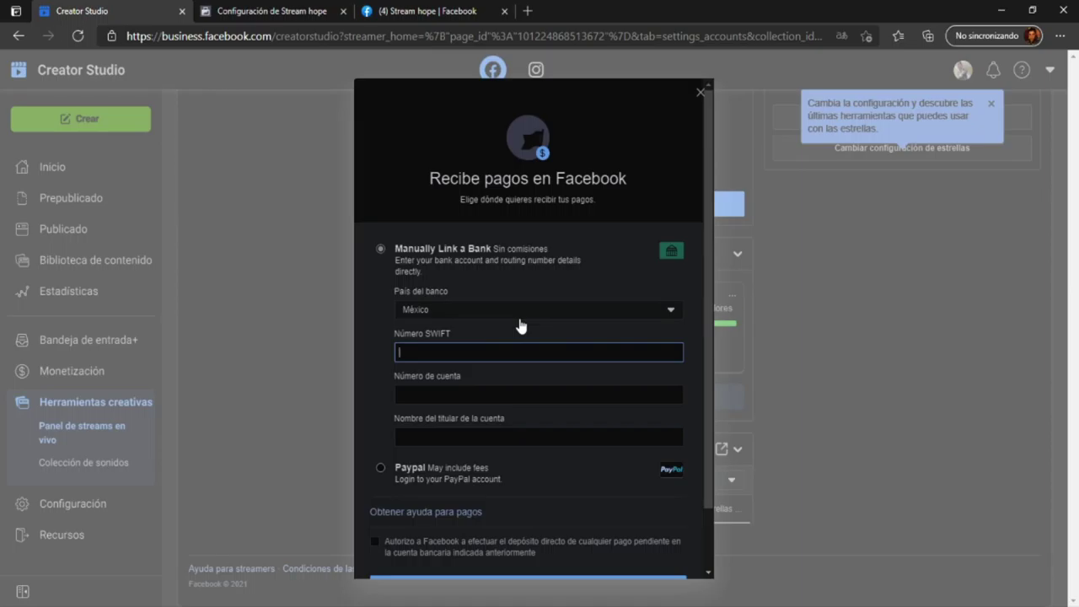
click(528, 389)
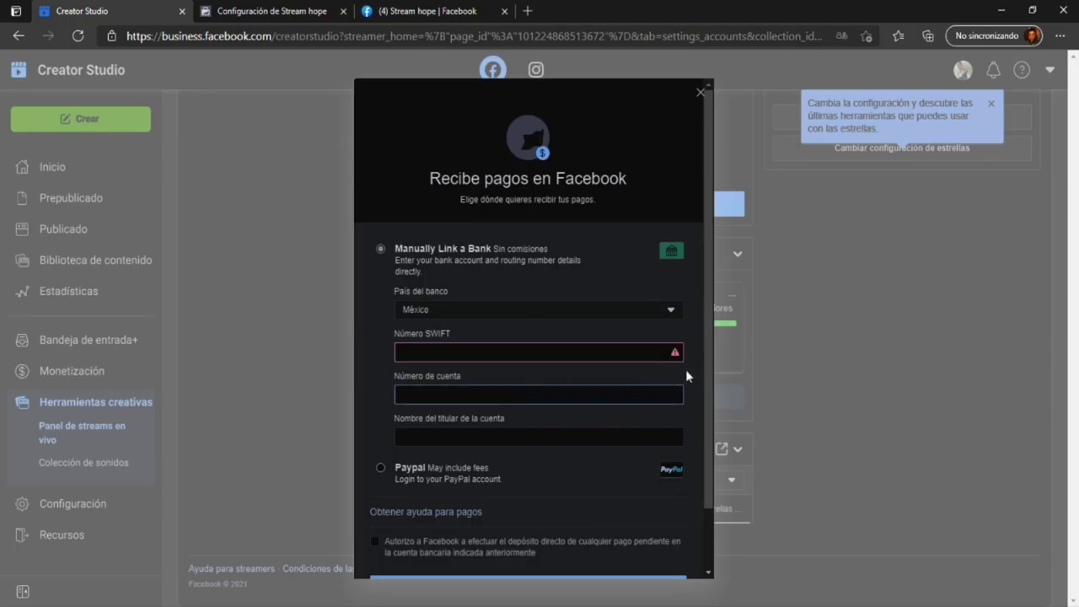
text(CLABE)
key(BackSpace)
key(BackSpace)
key(BackSpace)
key(BackSpace)
key(BackSpace)
click(606, 372)
click(566, 358)
text(DKHFKHG1215)
click(552, 394)
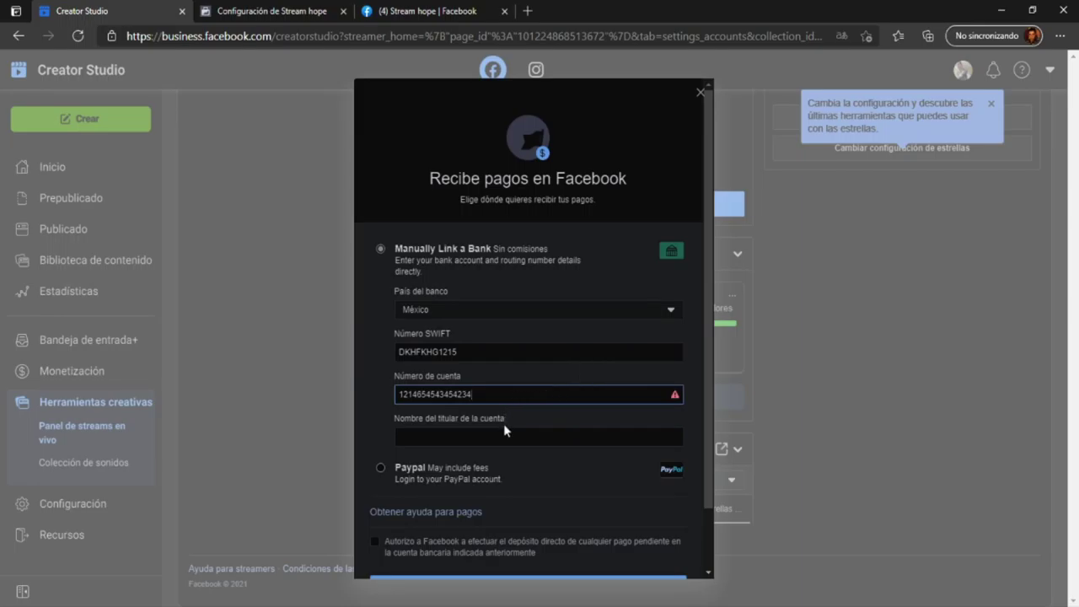
- Enter the account holder's name and scroll the dialog to reveal Vincular banco
click(532, 434)
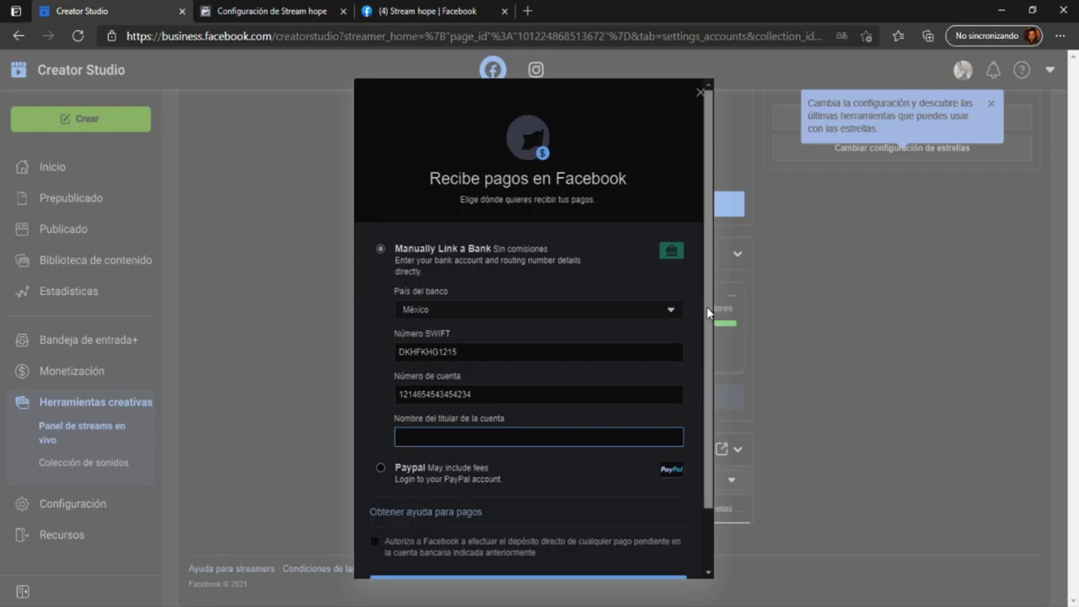
drag(707, 306, 705, 405)
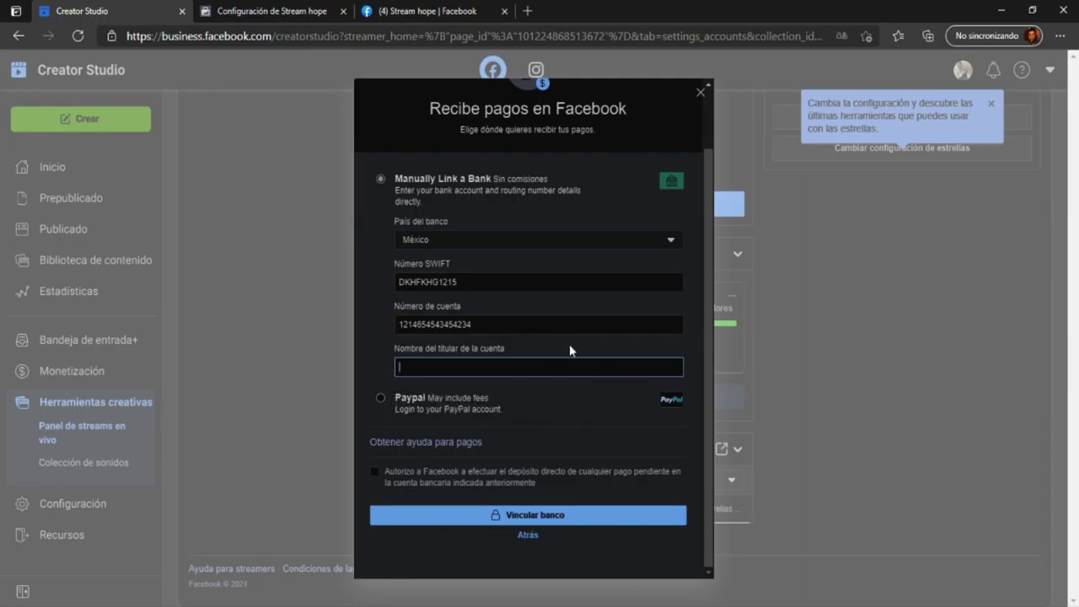
scroll(713, 240, up, 1)
scroll(714, 240, down, 1)
click(381, 397)
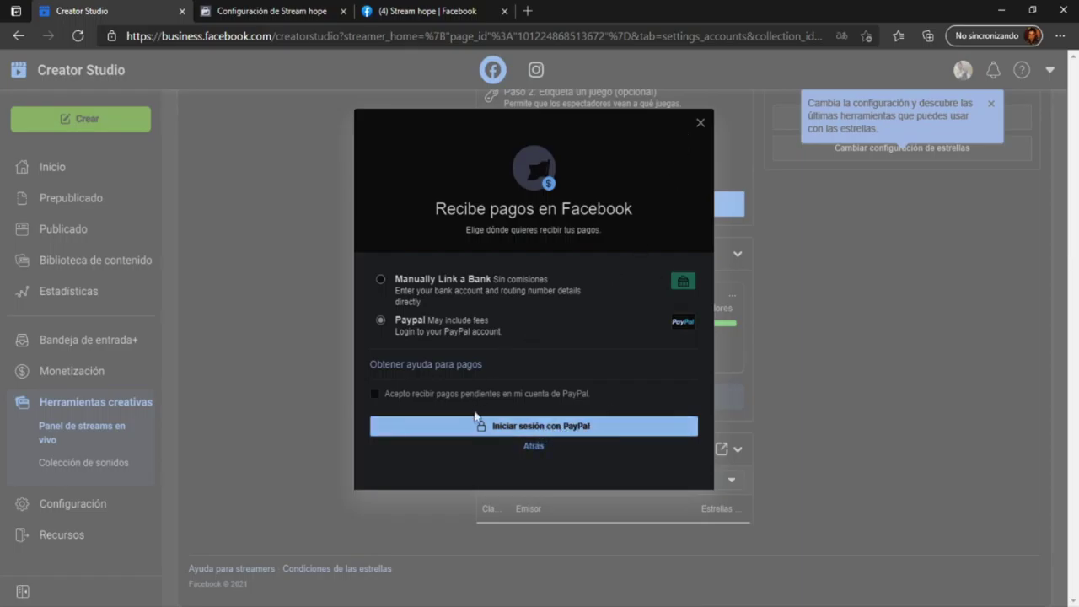
click(506, 426)
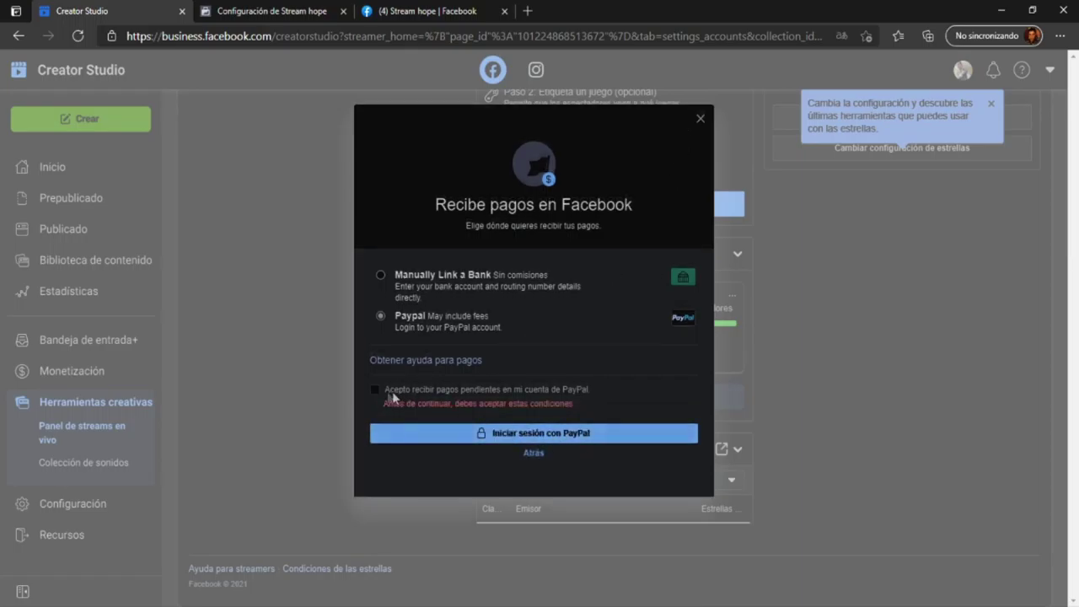
click(374, 391)
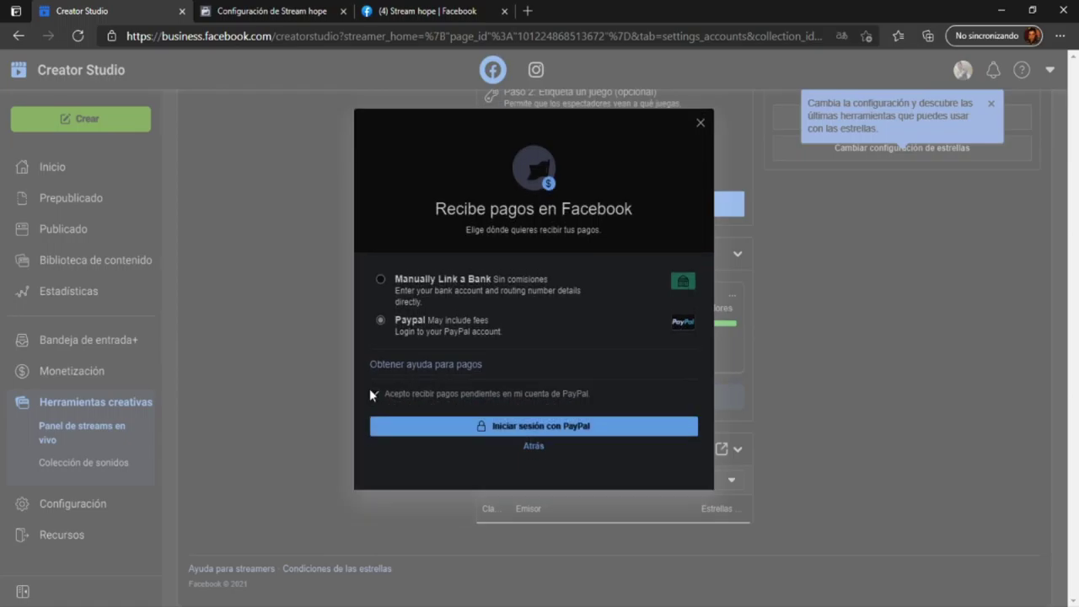
click(567, 430)
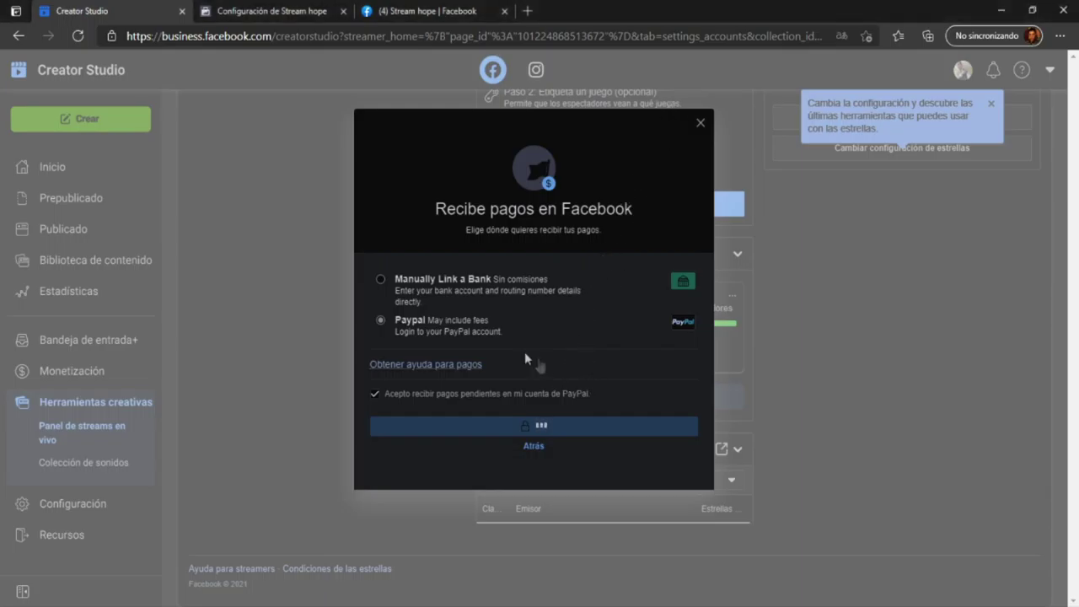
click(380, 281)
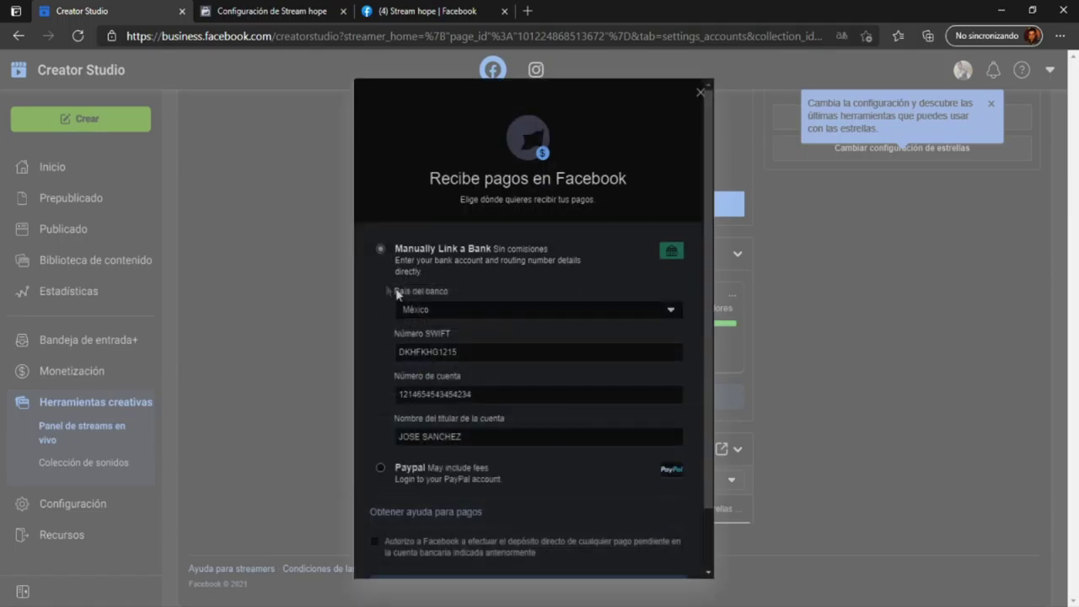
- Tick the 'Autorizo a Facebook…' checkbox to authorize direct deposit to the bank account
scroll(547, 426, down, 1)
click(376, 471)
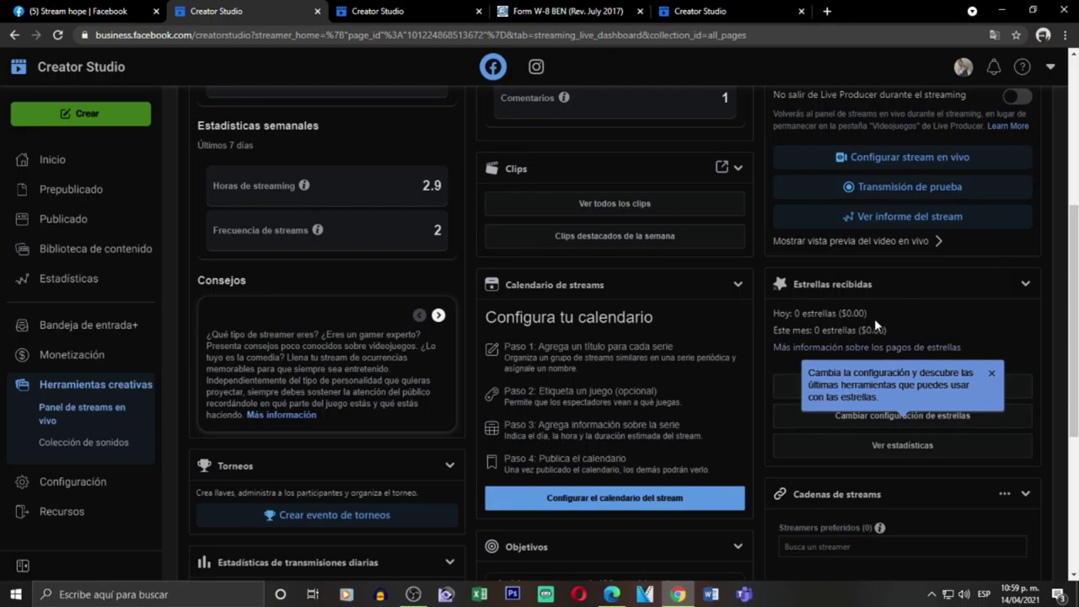
- Dismiss the Stars tip and start Configurar estrellas in the other browser window
click(991, 373)
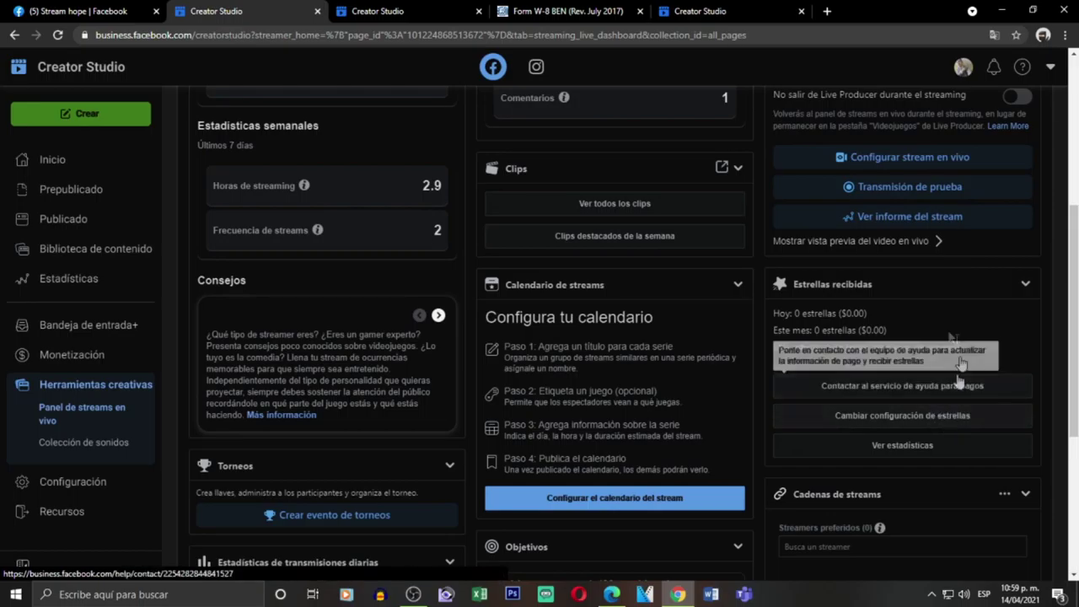
click(612, 594)
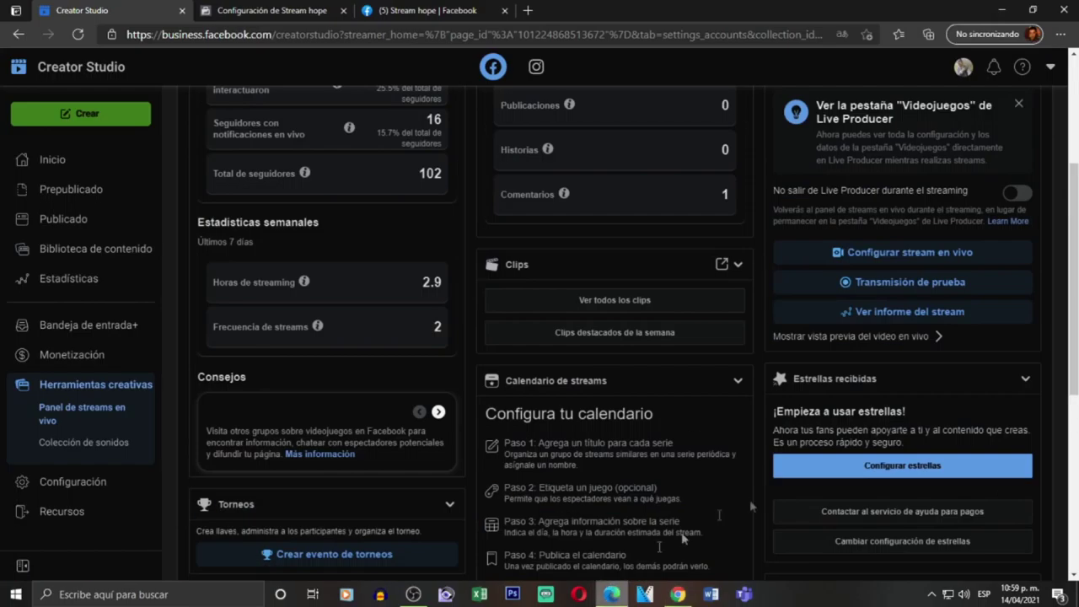
click(887, 472)
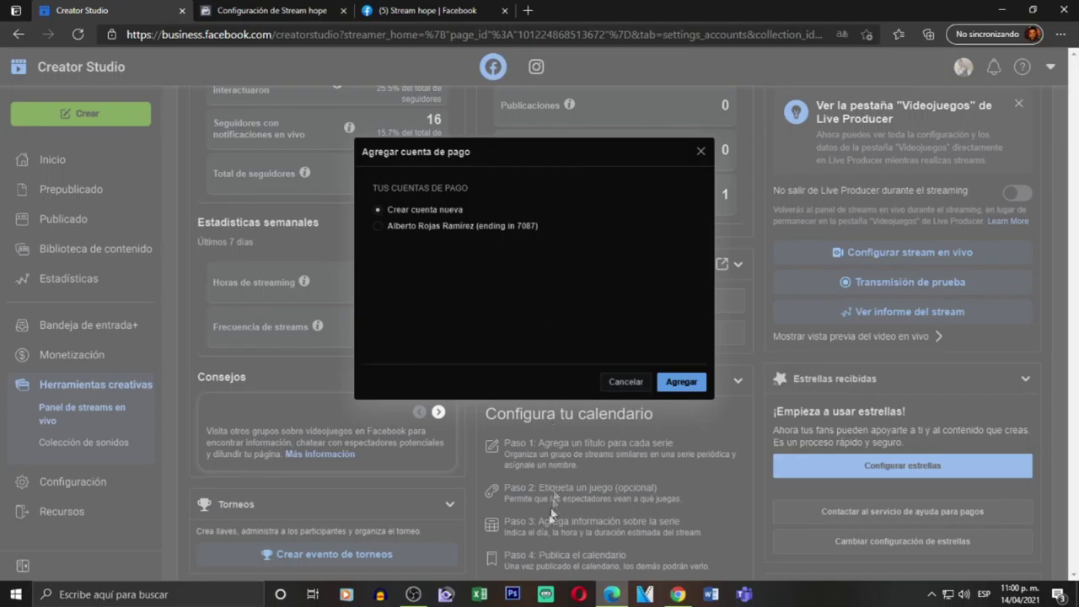
- Compare the existing bank account and Crear cuenta nueva options, leaving Crear cuenta nueva selected
click(676, 595)
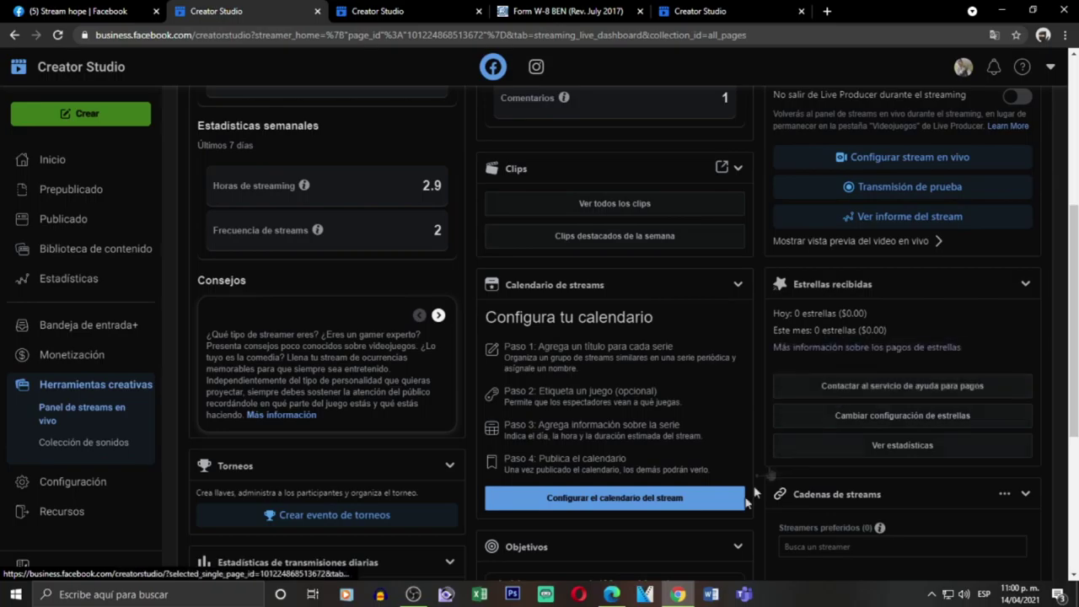
mouse_move(425, 594)
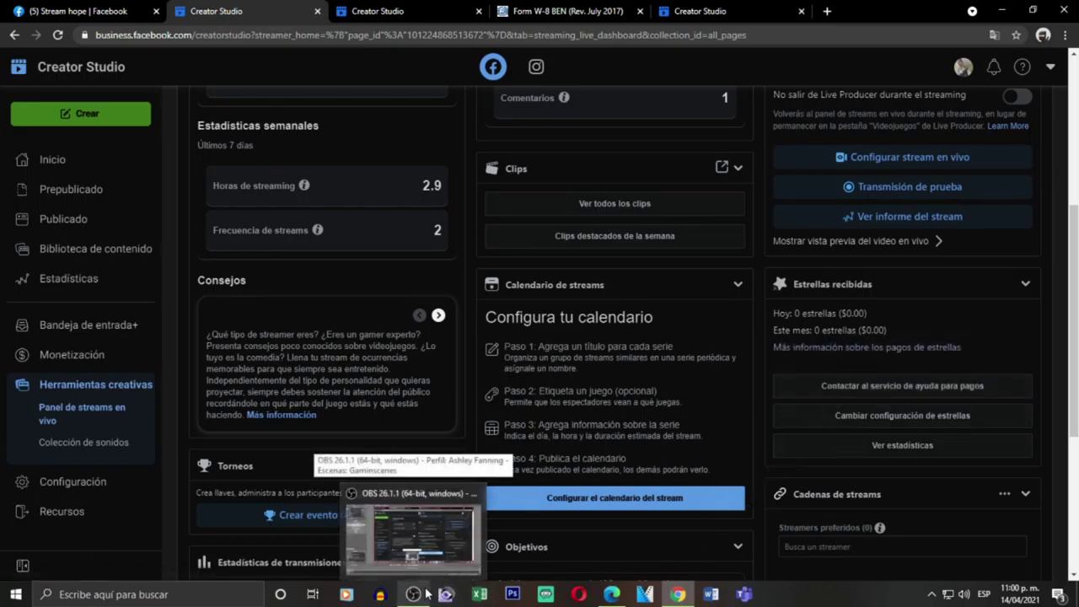
click(612, 595)
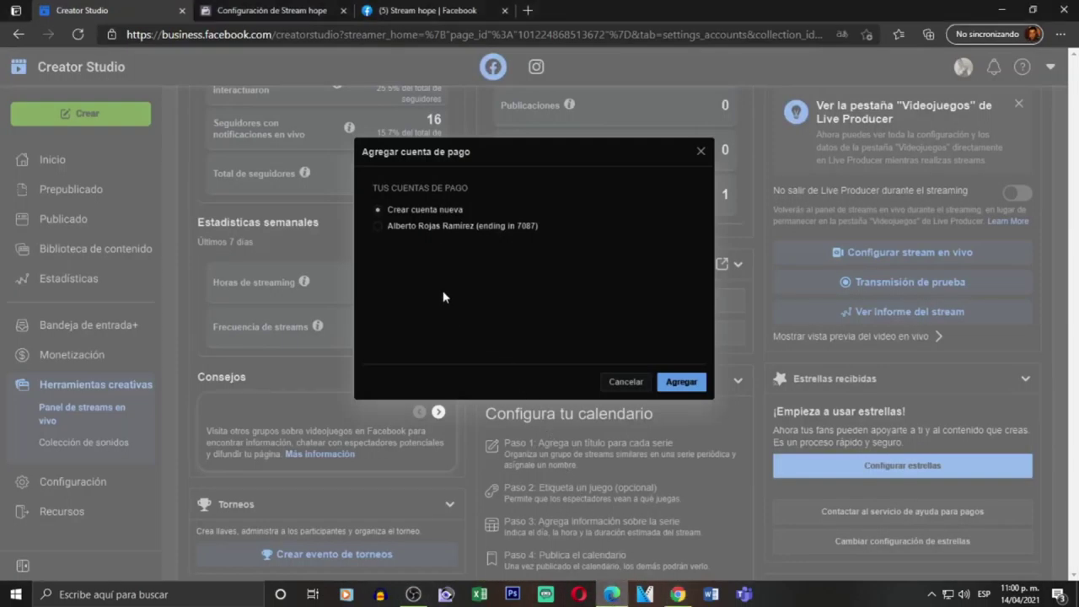
click(378, 226)
click(378, 211)
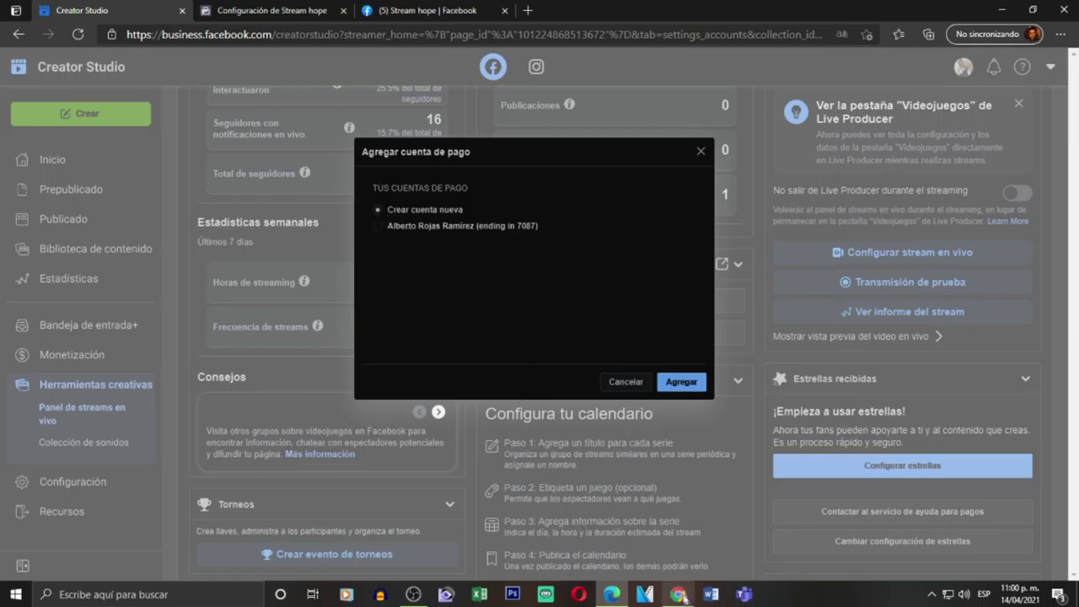
click(678, 595)
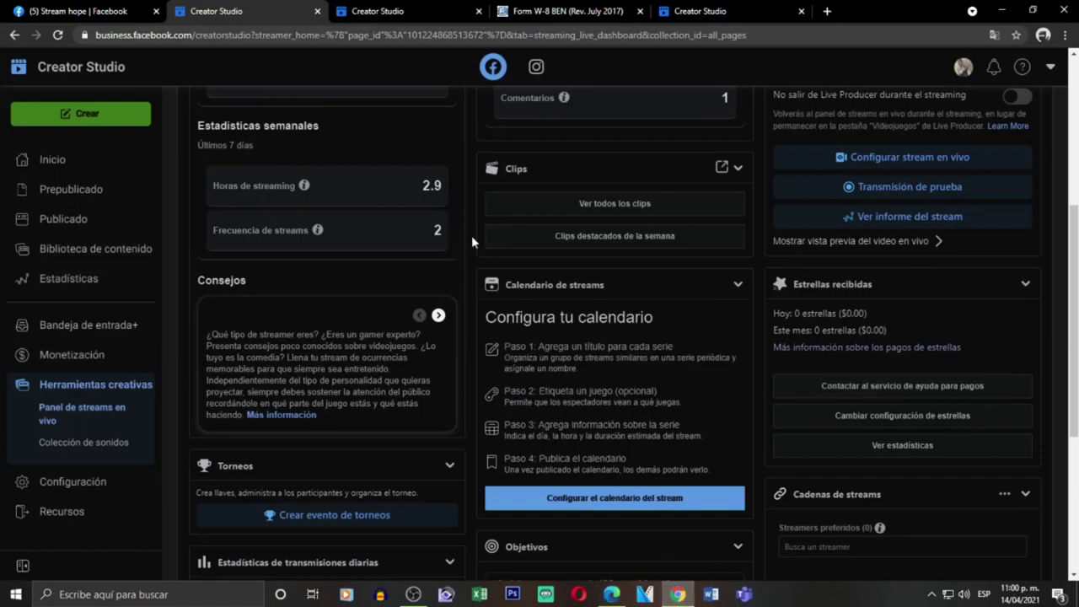
- Return to the streaming dashboard and open Cambiar configuración de estrellas
click(520, 12)
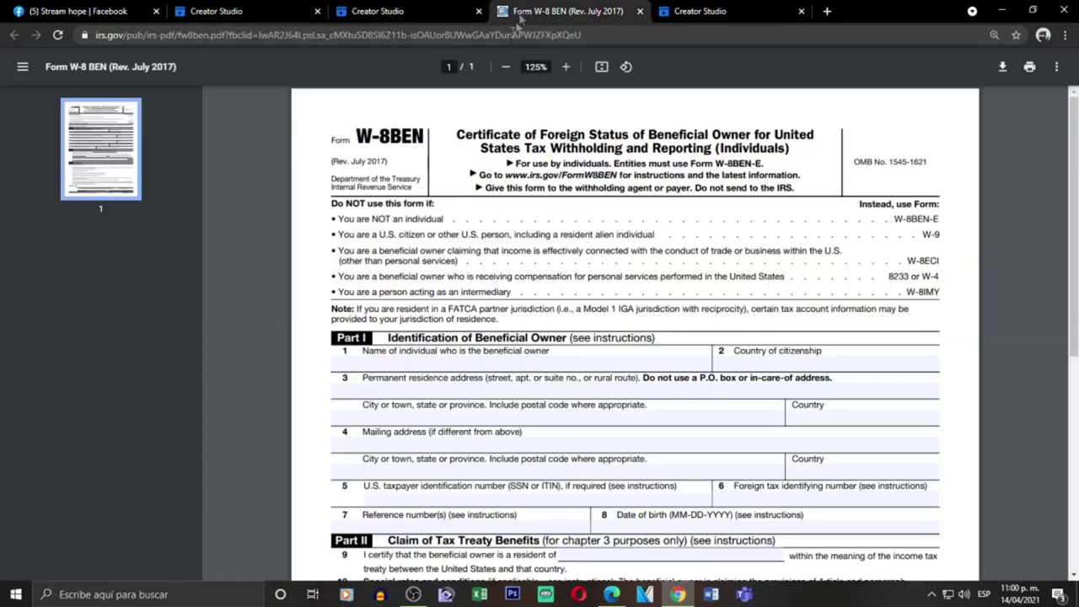
click(370, 11)
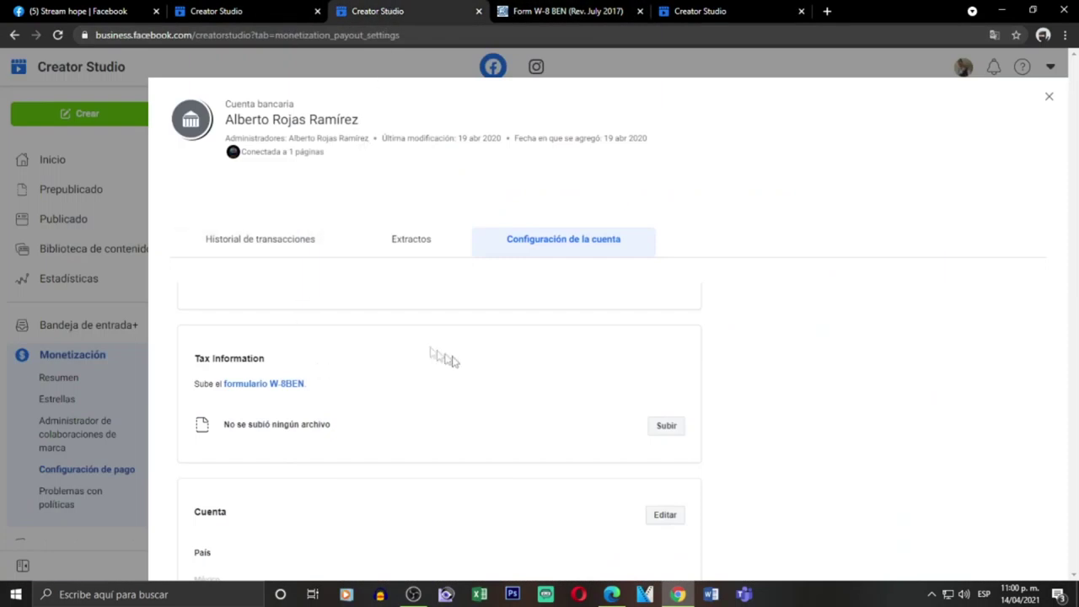
scroll(468, 369, up, 2)
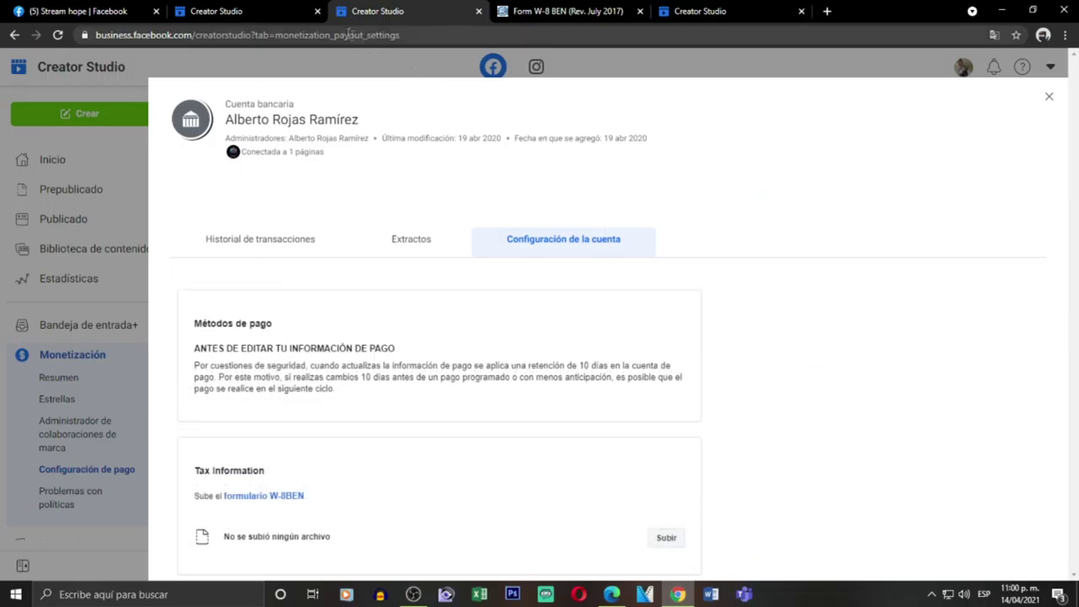
click(236, 10)
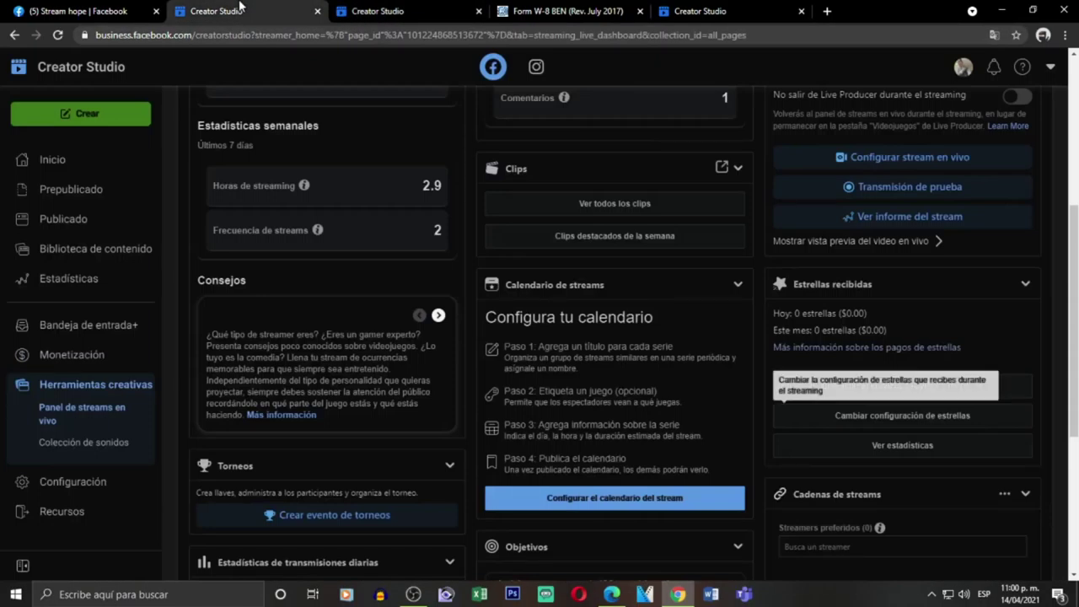
click(850, 417)
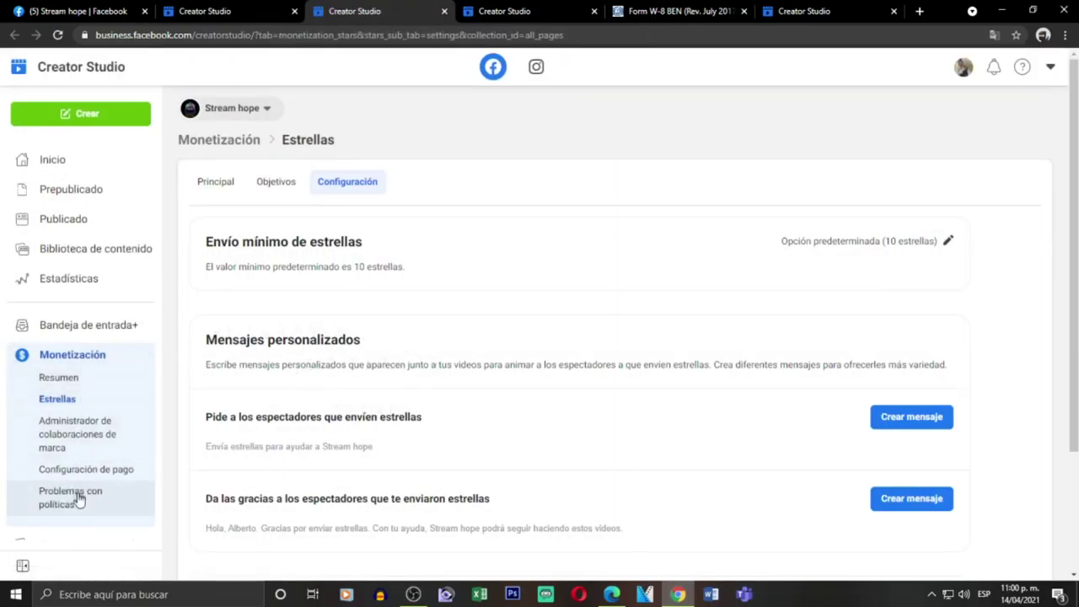
- Open Configuración de pago, then the bank account's Configuración de la cuenta settings
click(102, 471)
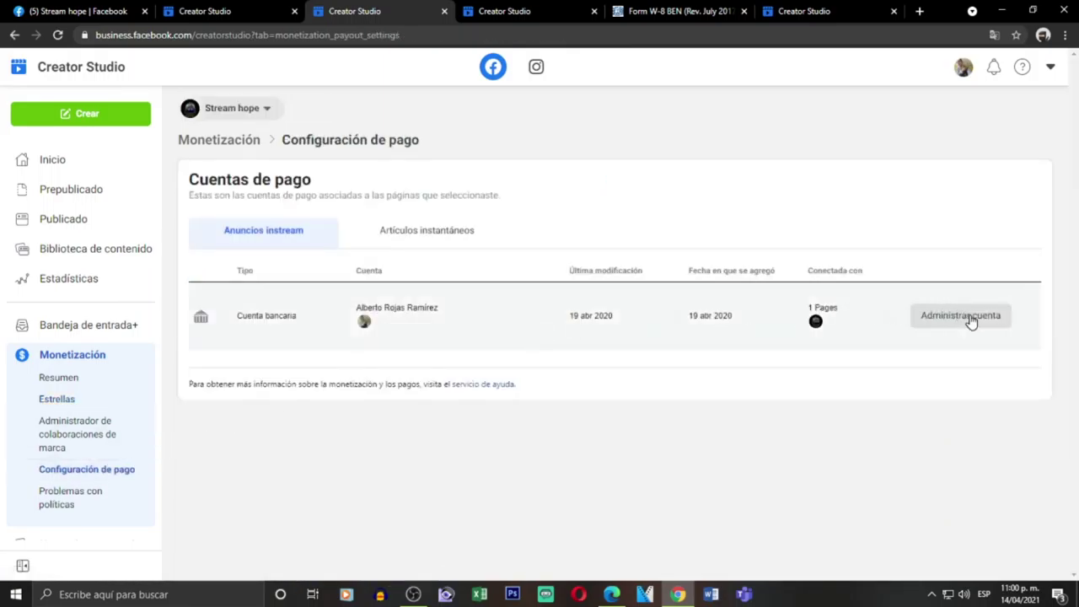
click(962, 316)
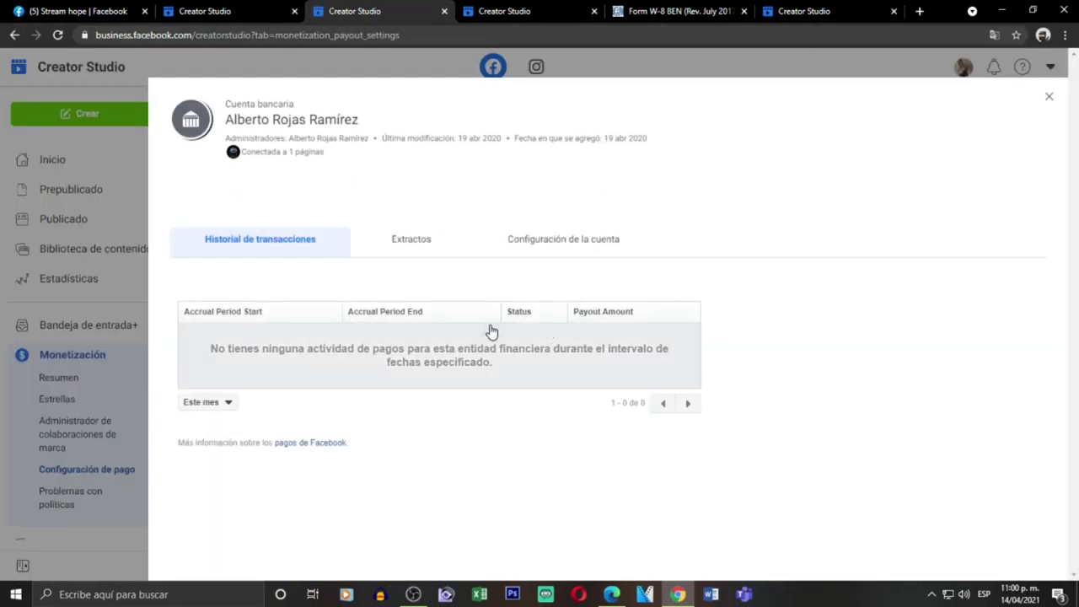
click(567, 254)
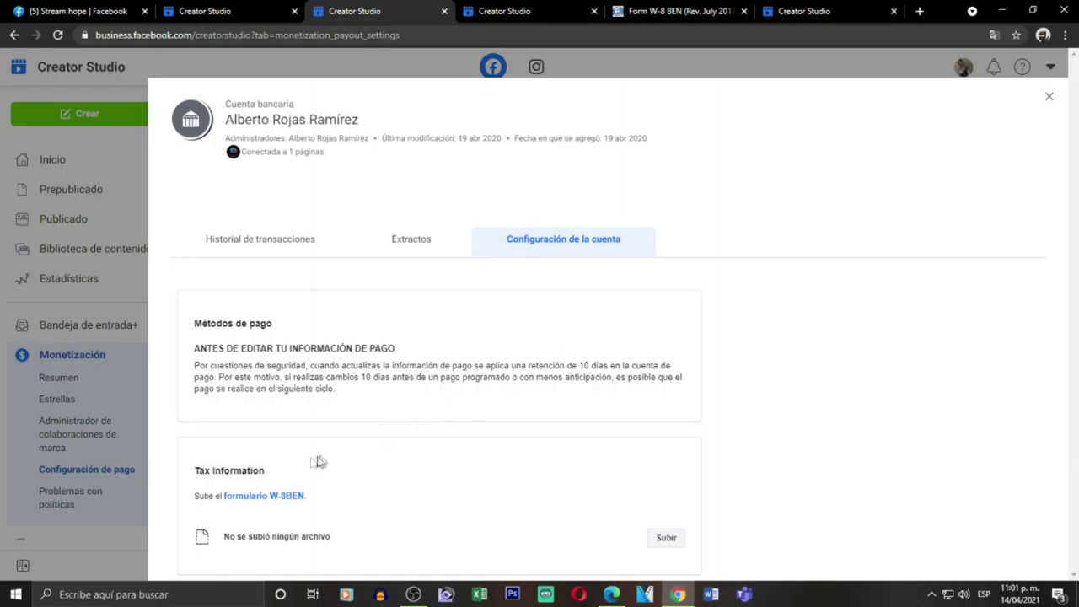
- Locate the Tax Information heading, then view the Form W-8BEN PDF
drag(195, 472, 284, 478)
click(393, 471)
click(656, 8)
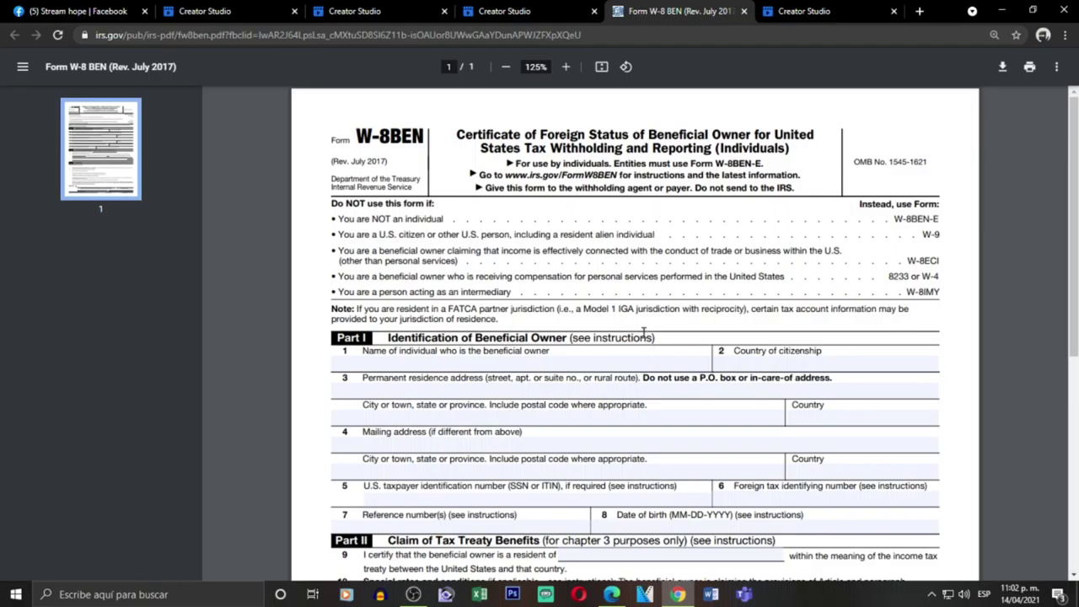
scroll(649, 349, down, 3)
scroll(648, 337, up, 3)
- Go back to the bank account's Tax information section, still missing the W-8BEN upload
click(346, 7)
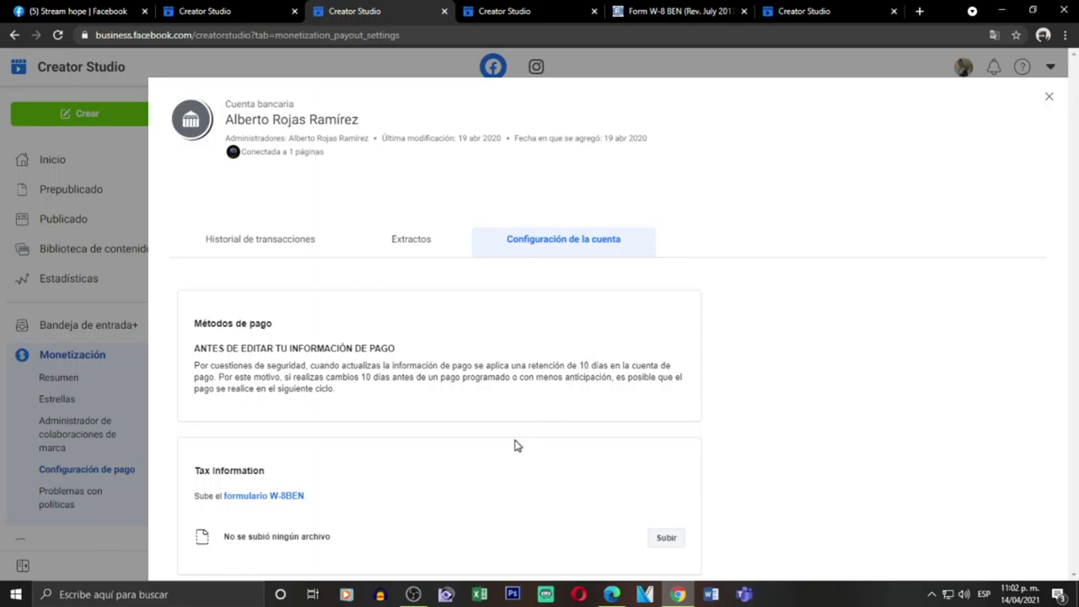
mouse_move(422, 597)
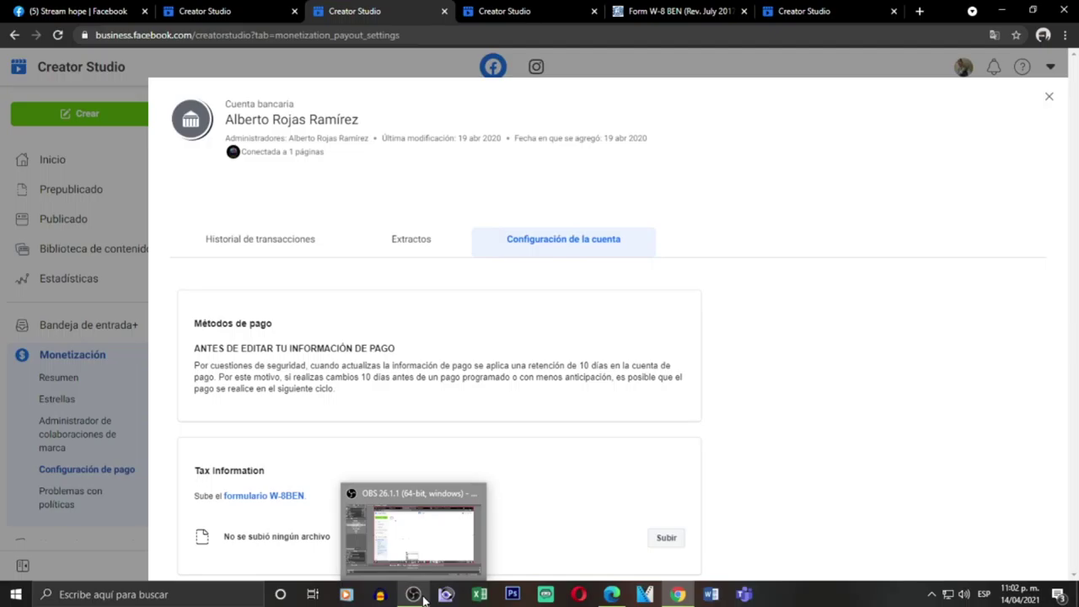